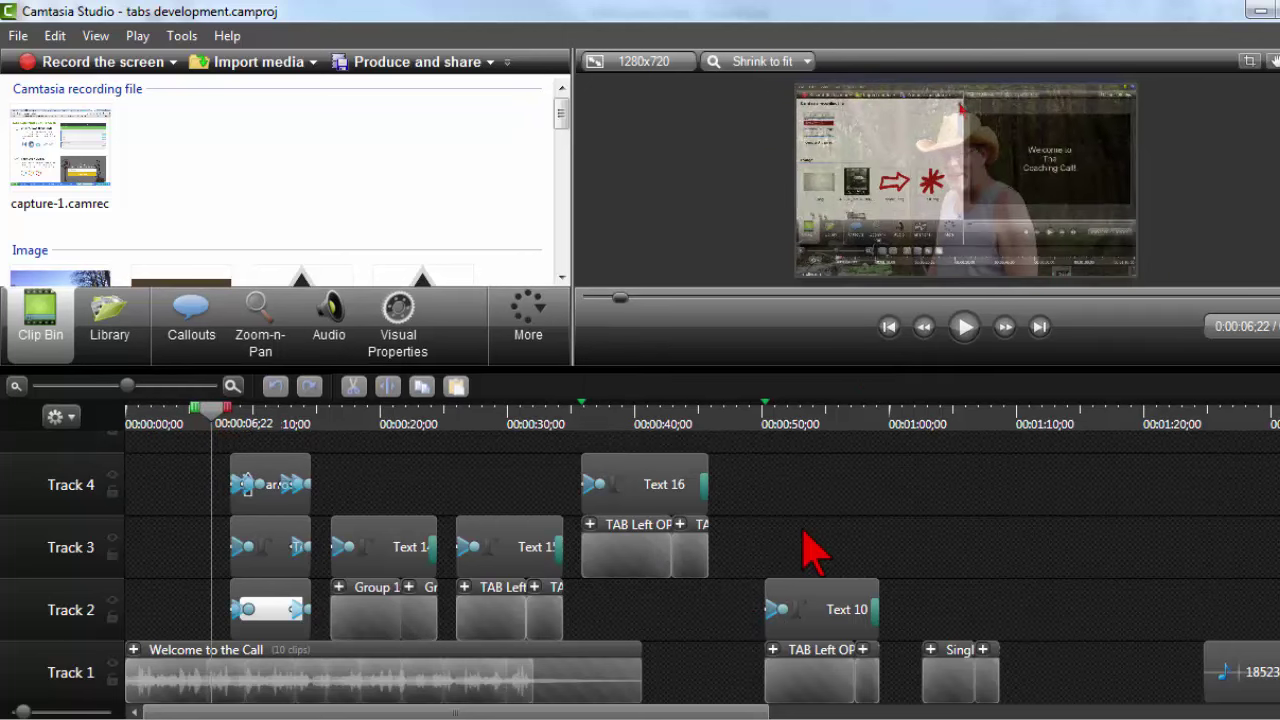
# Move the playhead from the first name tab at 0:50;07 to 1:02;19, adjusting timeline zoom.
pyautogui.click(765, 422)
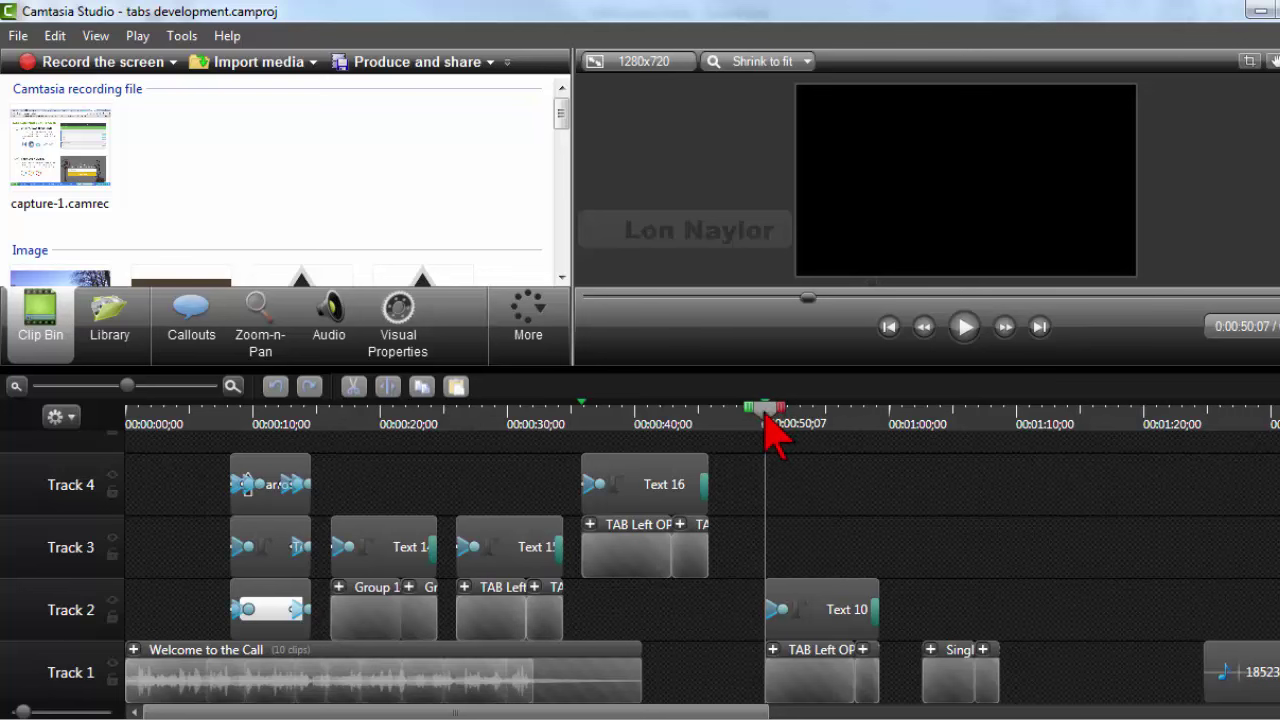
pyautogui.scroll(3, 780, 515)
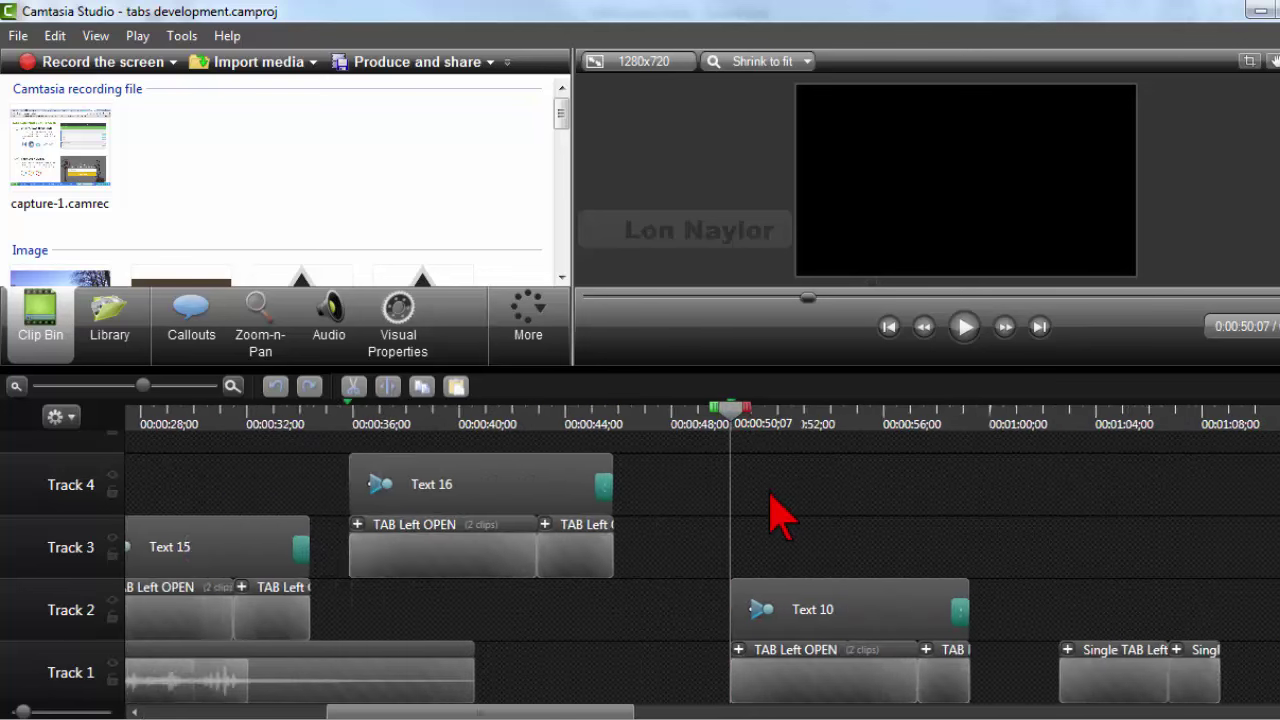
pyautogui.scroll(-4, 778, 514)
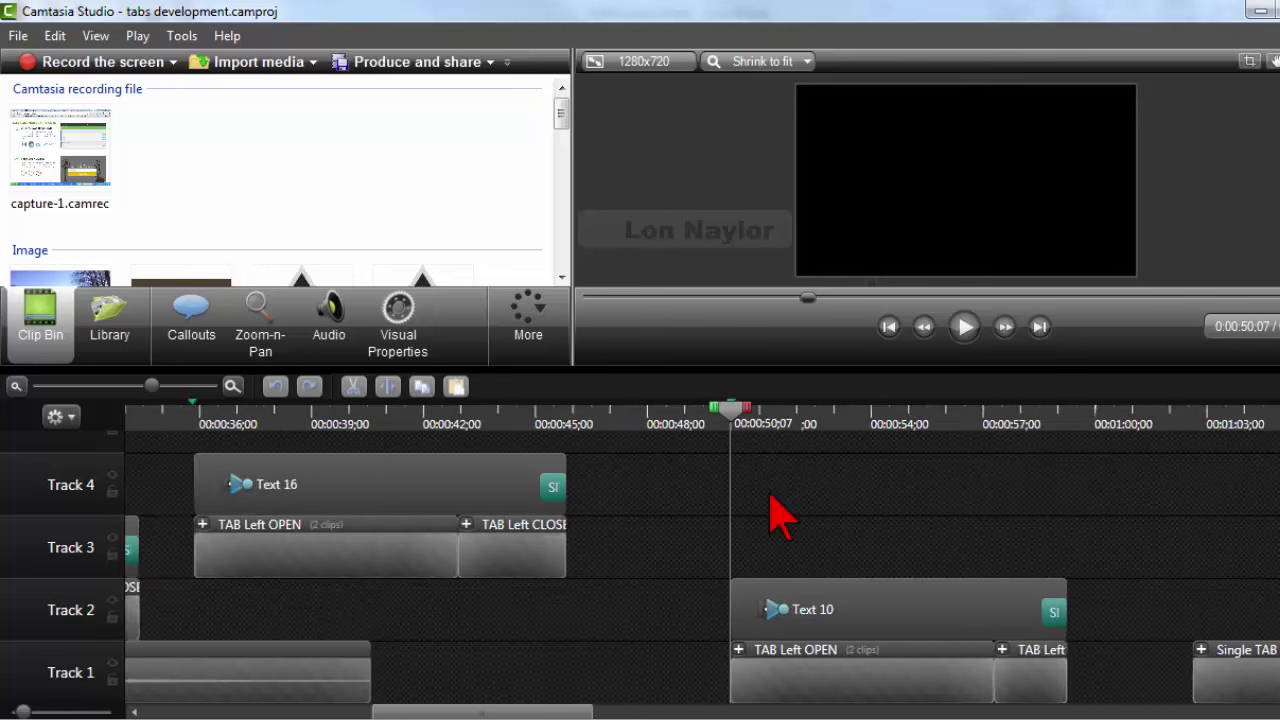
pyautogui.click(916, 424)
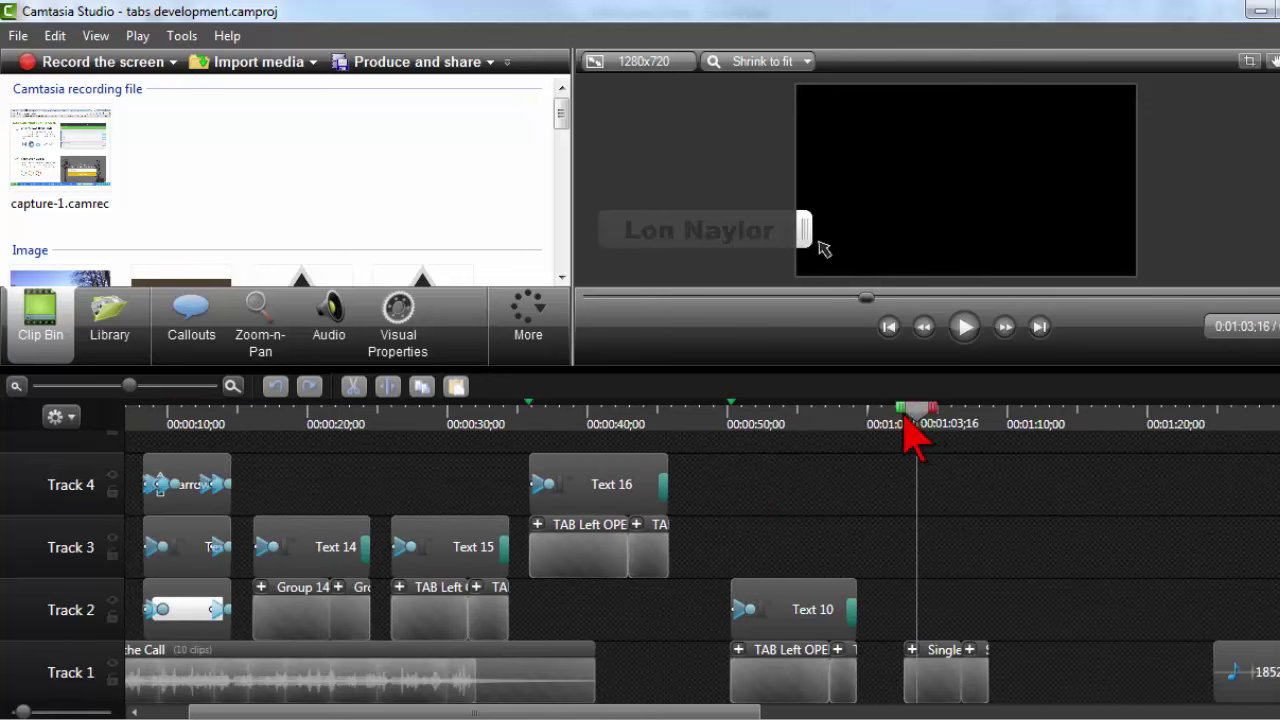
pyautogui.scroll(-1, 912, 510)
pyautogui.scroll(3, 906, 508)
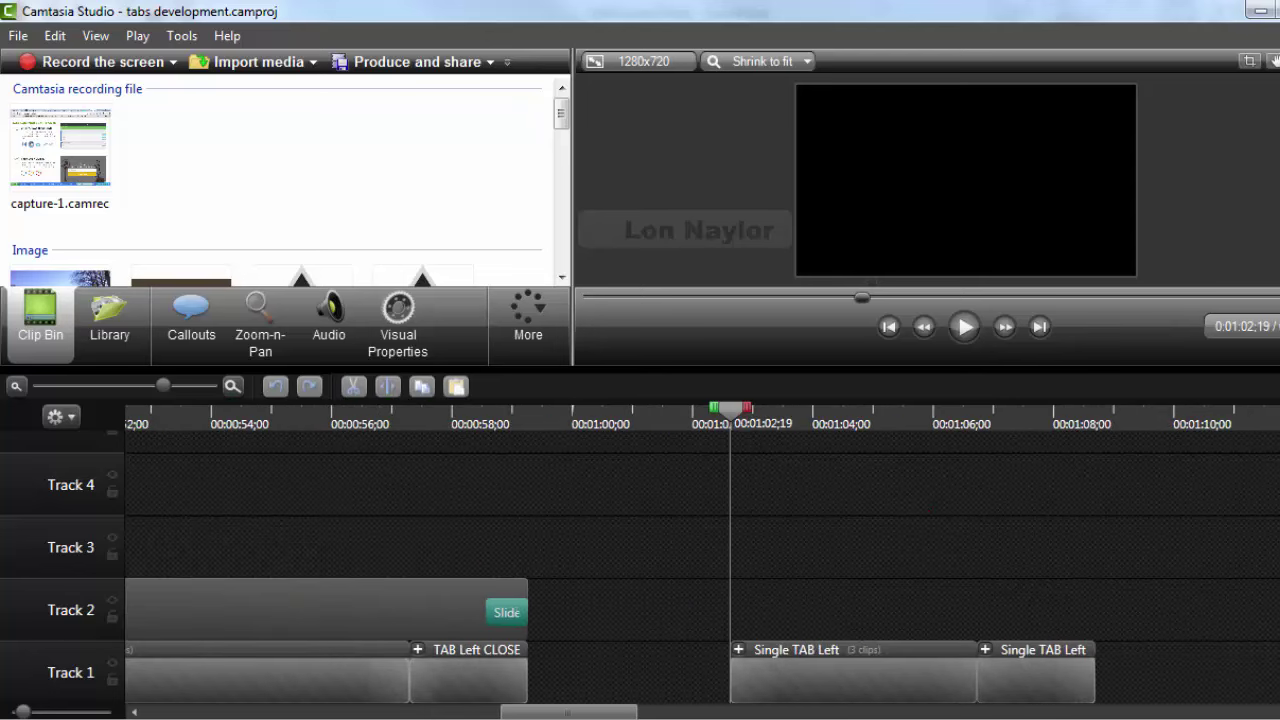
# Select the Single TAB Left group, scrub to watch the name tab appear, then return to 1:02;19.
pyautogui.click(885, 651)
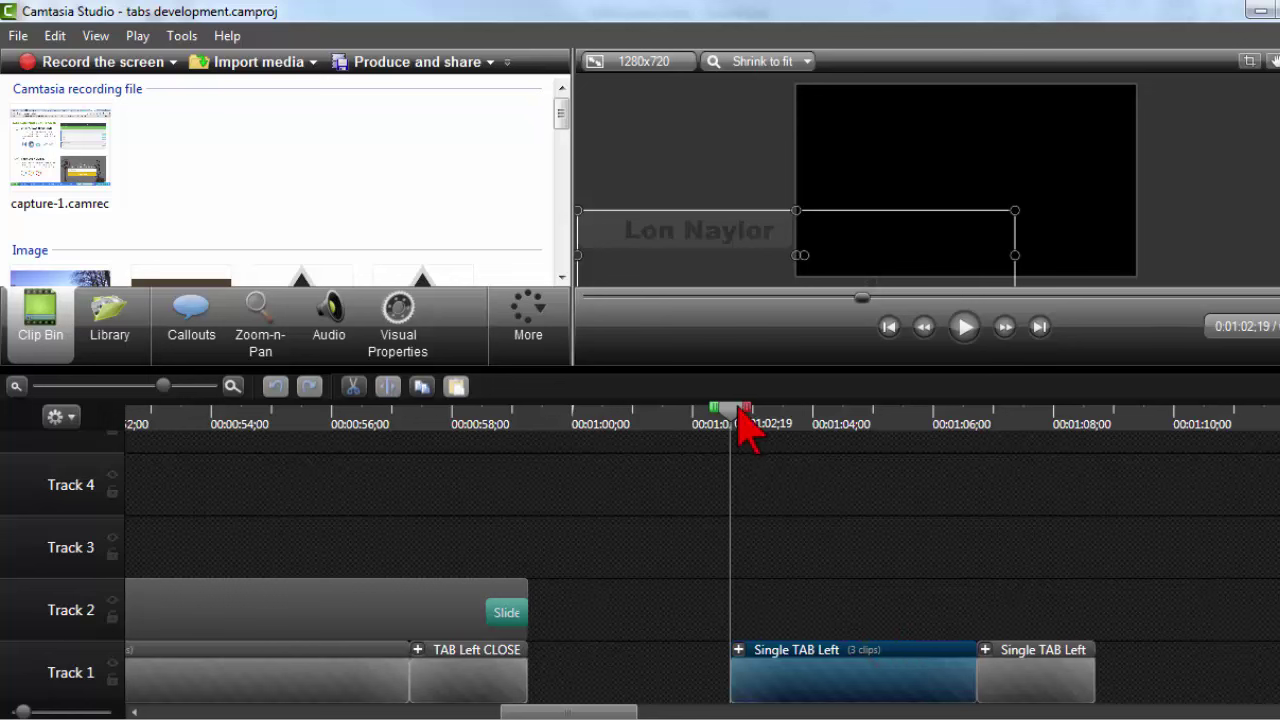
pyautogui.moveTo(736, 412)
pyautogui.mouseDown()
pyautogui.moveTo(1074, 436)
pyautogui.moveTo(791, 449)
pyautogui.moveTo(731, 430)
pyautogui.mouseUp()
pyautogui.click(720, 545)
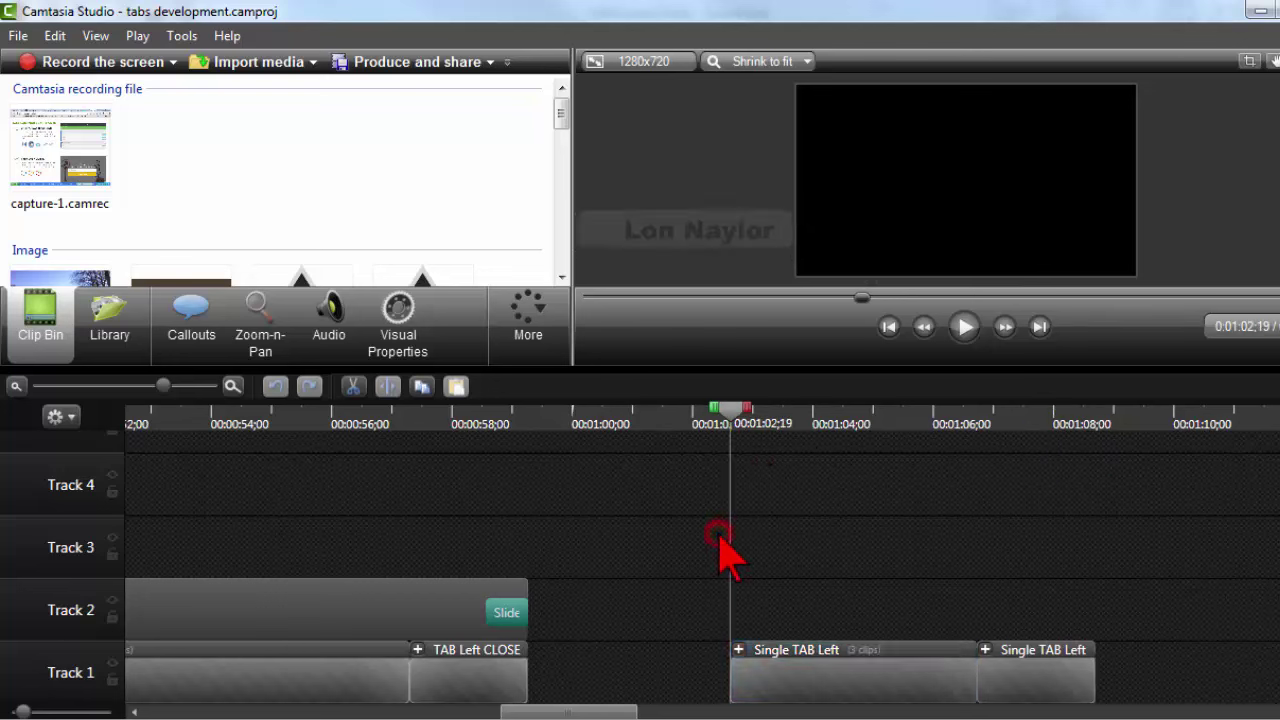
pyautogui.moveTo(738, 432); pyautogui.dragTo(748, 432)
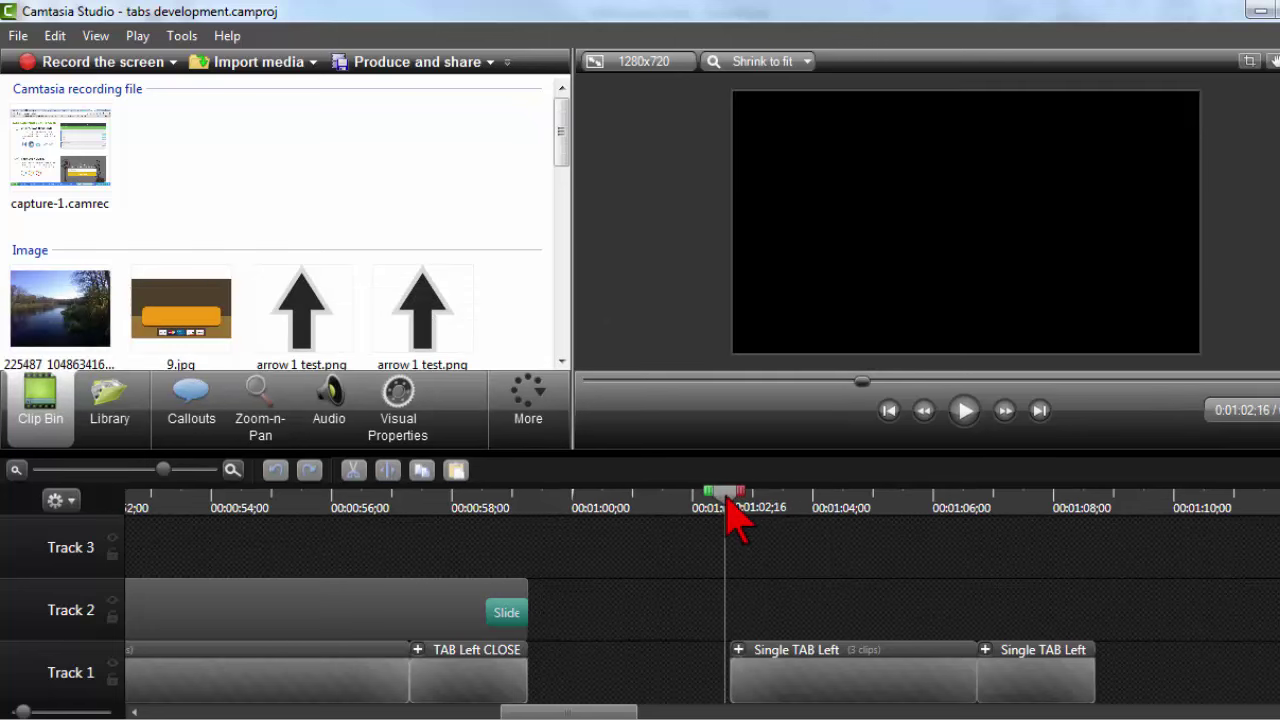
pyautogui.moveTo(727, 497); pyautogui.dragTo(1108, 506)
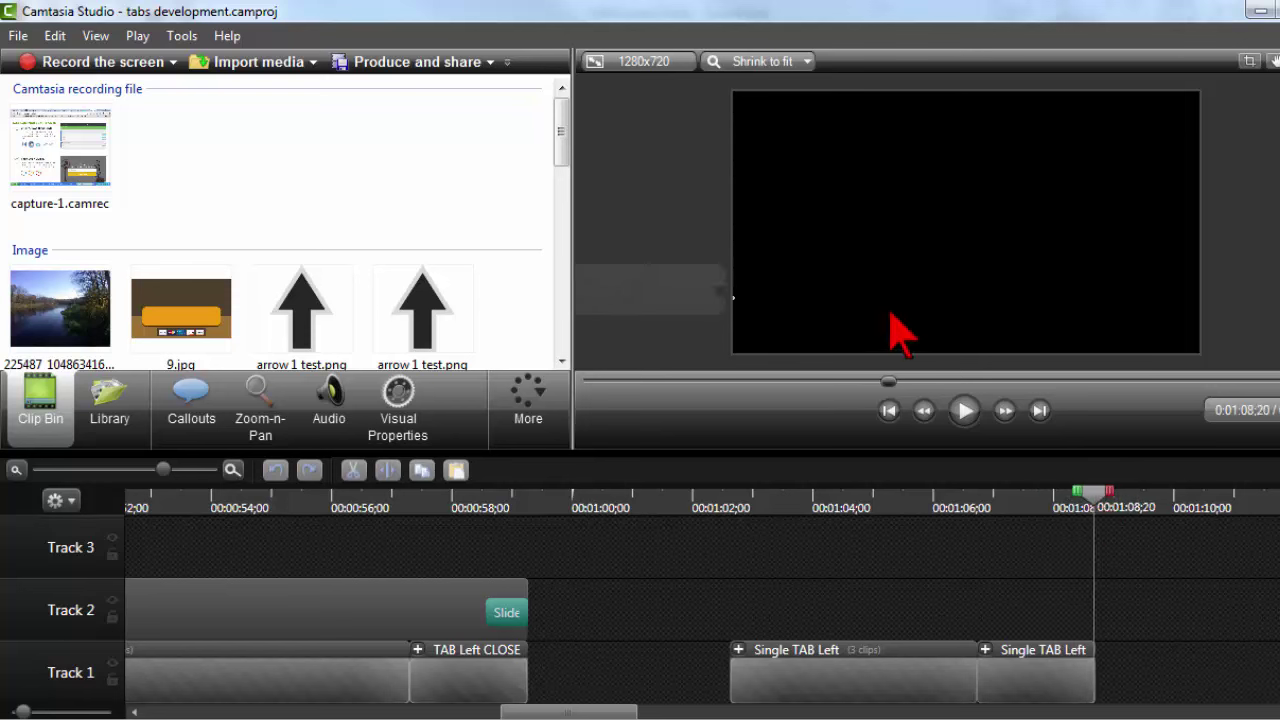
pyautogui.moveTo(1100, 497); pyautogui.dragTo(731, 520)
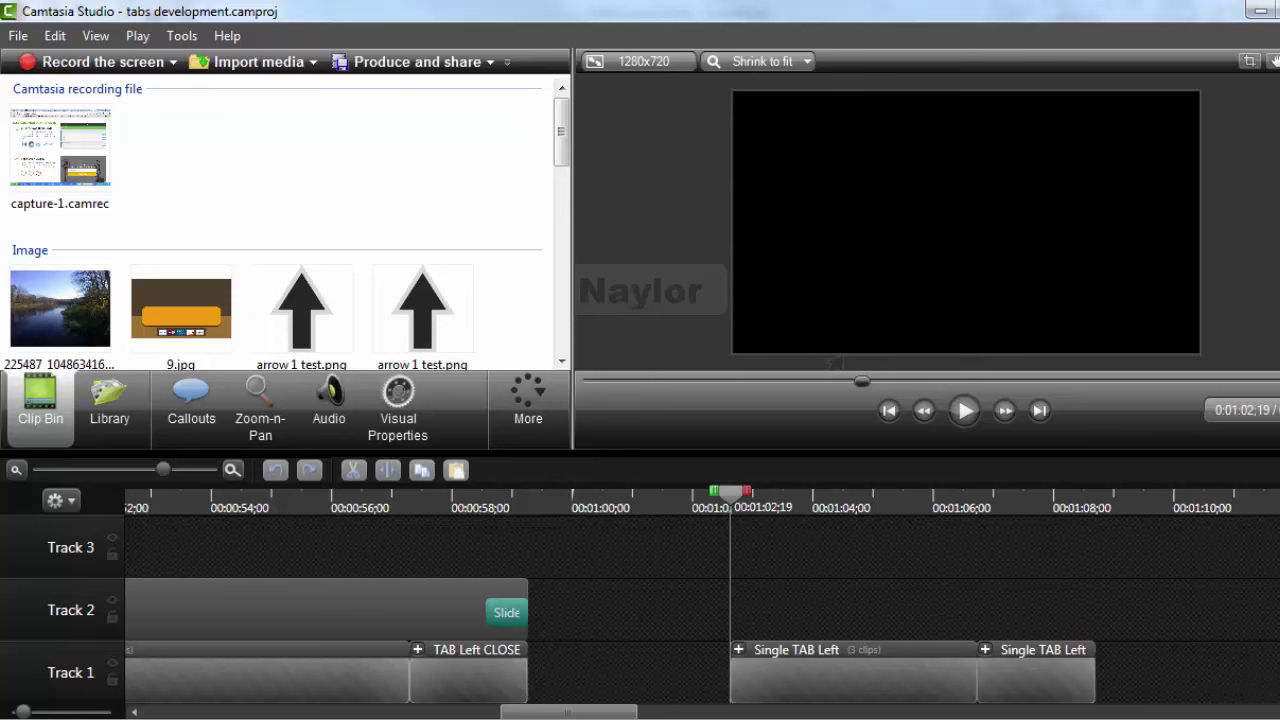
# Expand the Single TAB Left group and check the tab part-way and fully open near 1:04;21.
pyautogui.click(739, 650)
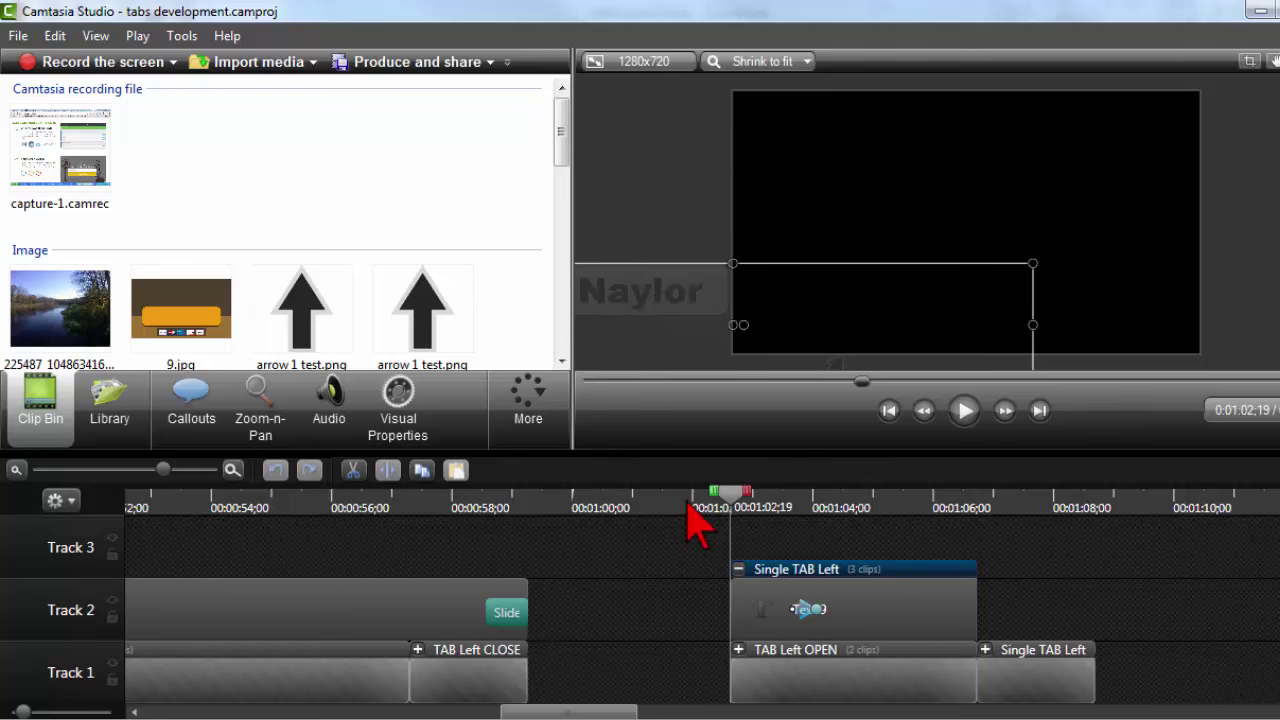
pyautogui.click(786, 503)
pyautogui.click(853, 494)
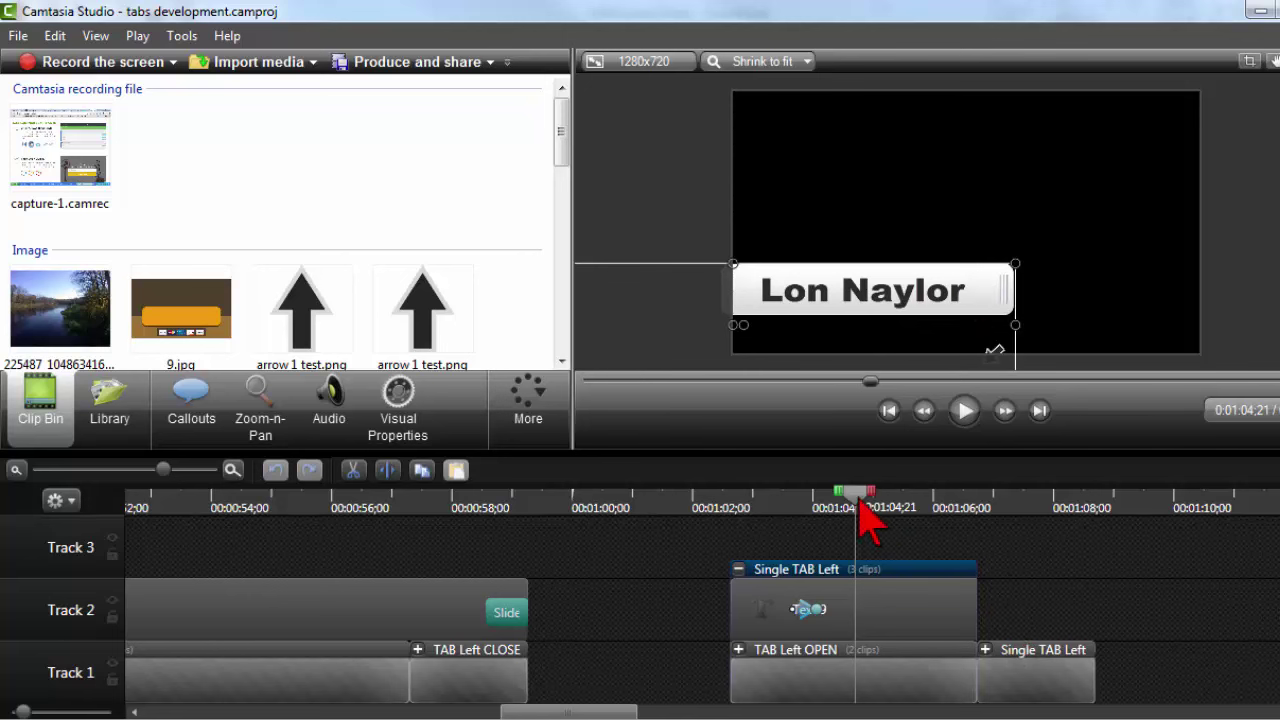
# Go back near 0:50 and inspect the white tab image clip inside TAB Left OPEN.
pyautogui.scroll(-2, 860, 520)
pyautogui.click(543, 500)
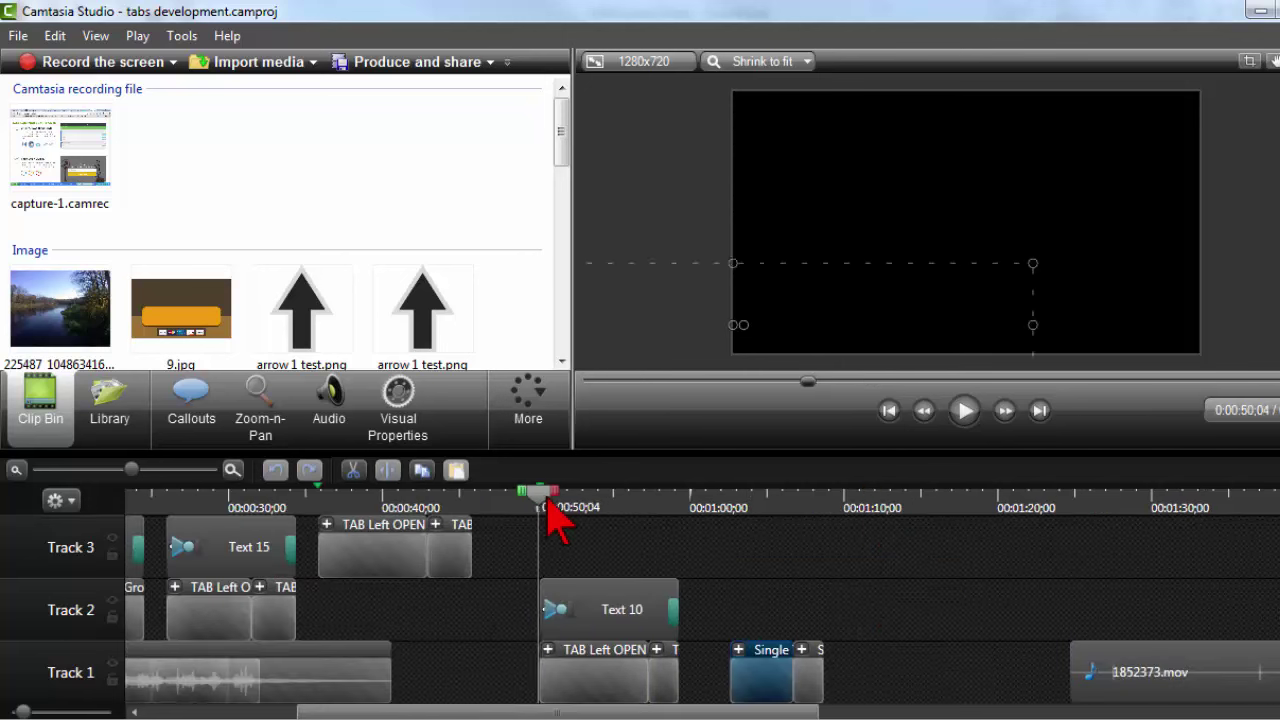
pyautogui.moveTo(556, 505); pyautogui.dragTo(621, 507)
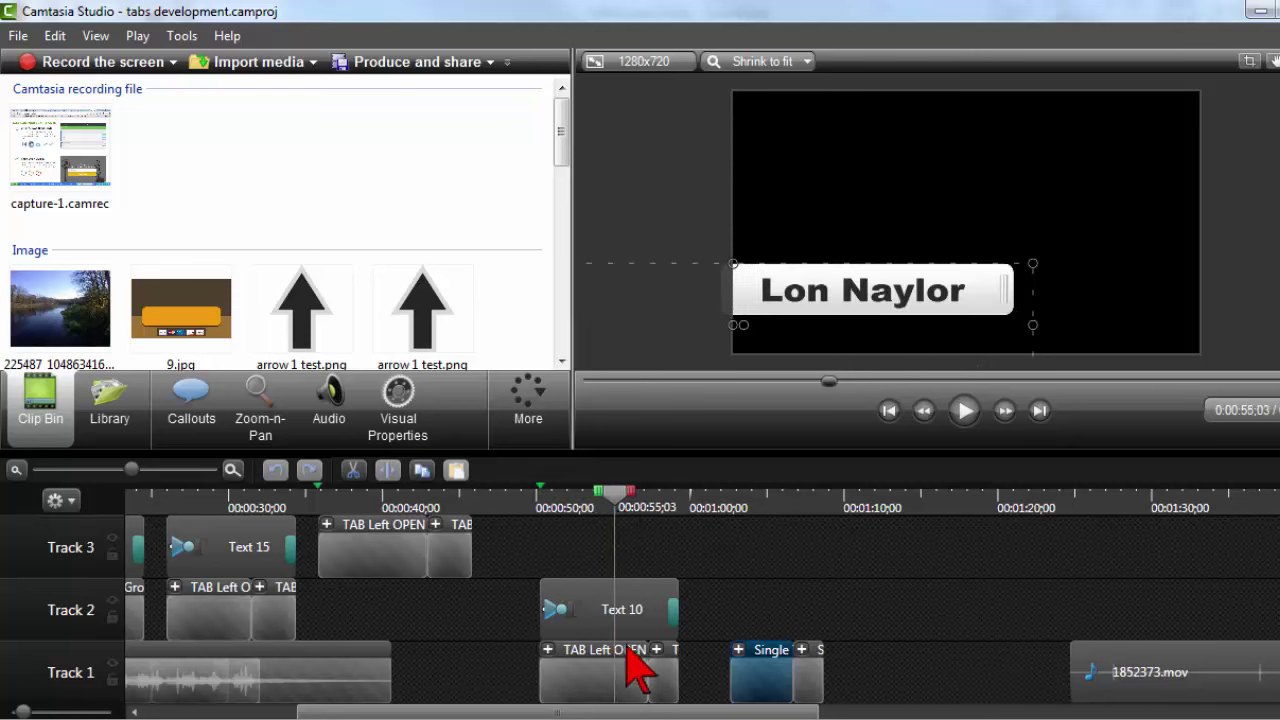
pyautogui.click(548, 650)
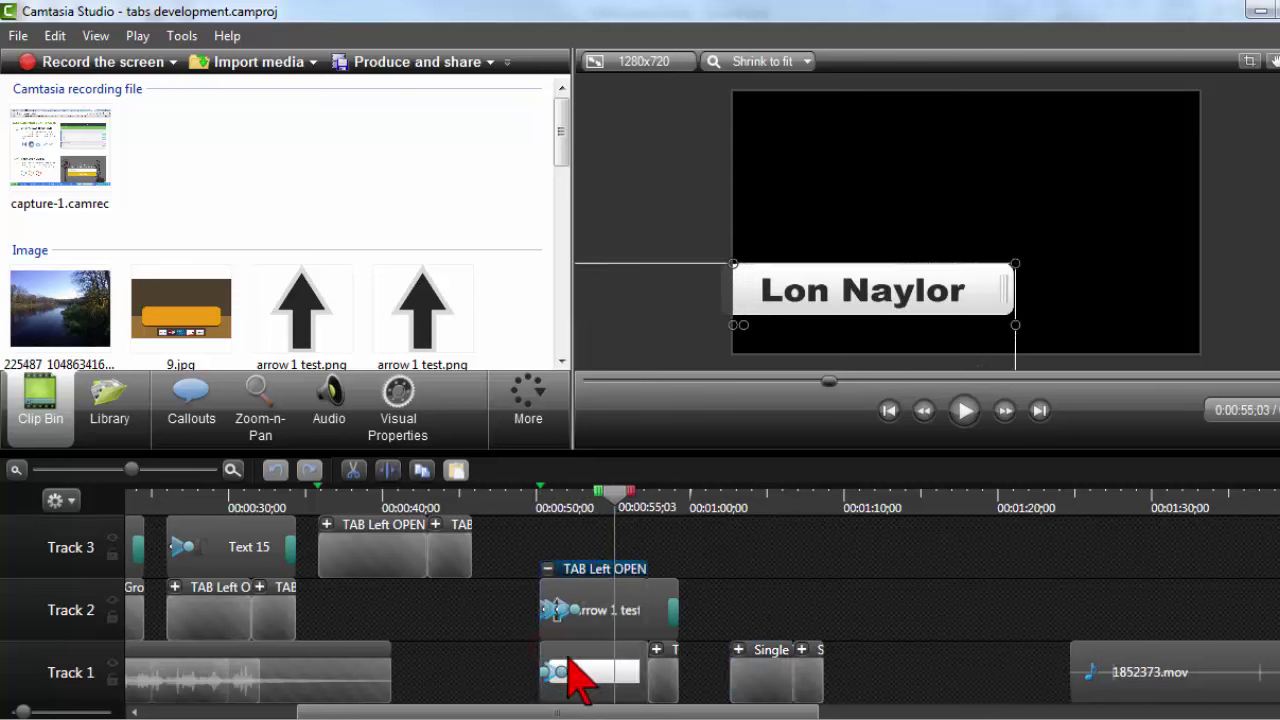
pyautogui.click(580, 675)
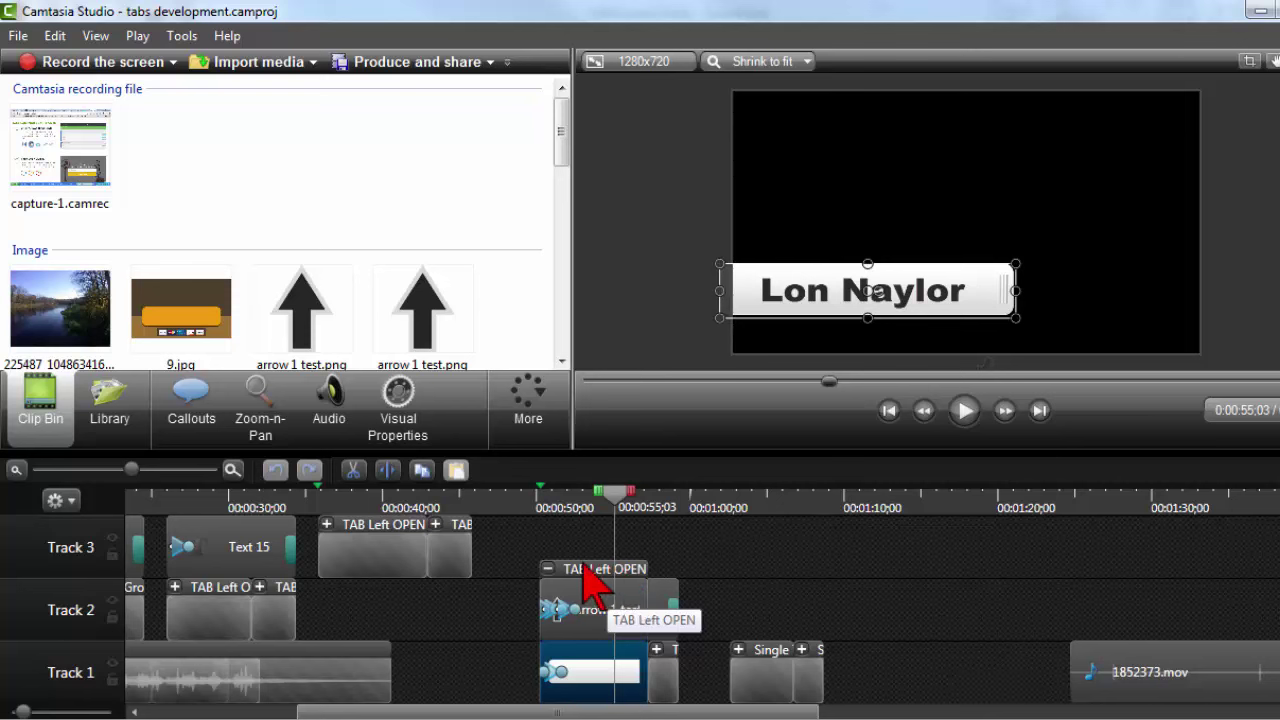
pyautogui.click(548, 568)
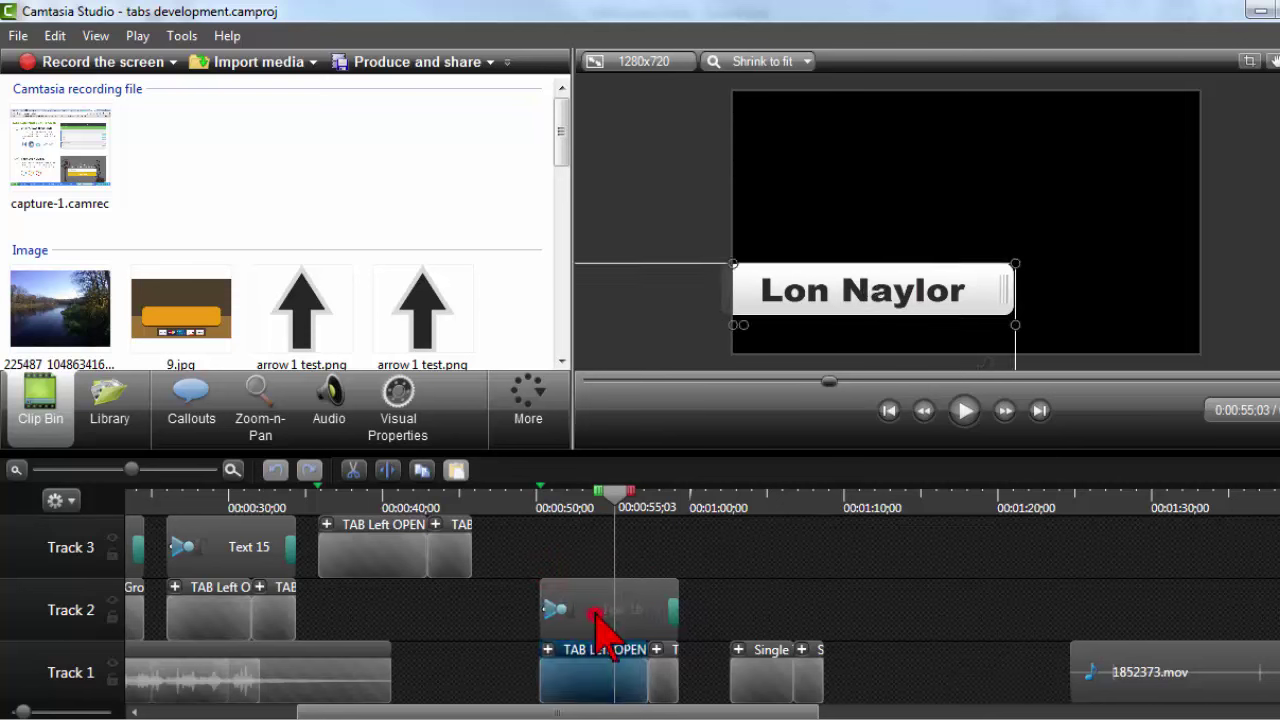
# Nudge the Text 10 'Lon Naylor' callout slightly up and right, then scrub to confirm alignment.
pyautogui.click(596, 616)
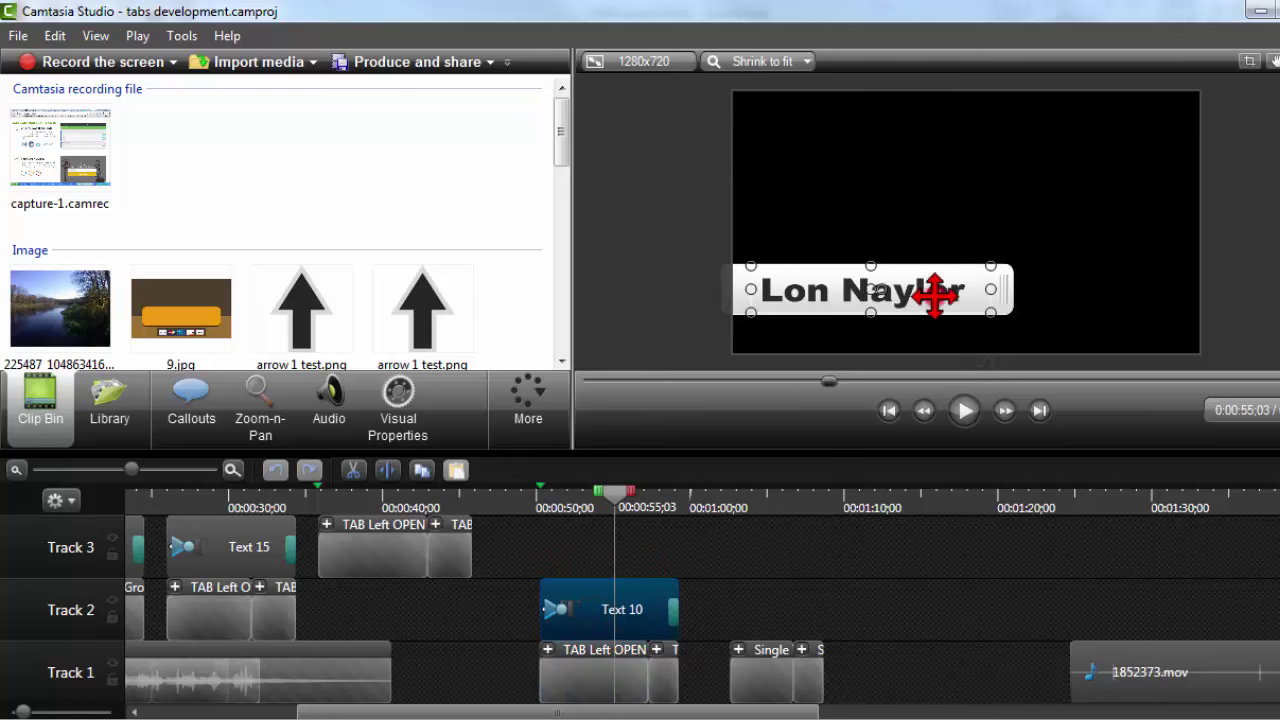
pyautogui.moveTo(935, 295); pyautogui.dragTo(920, 295)
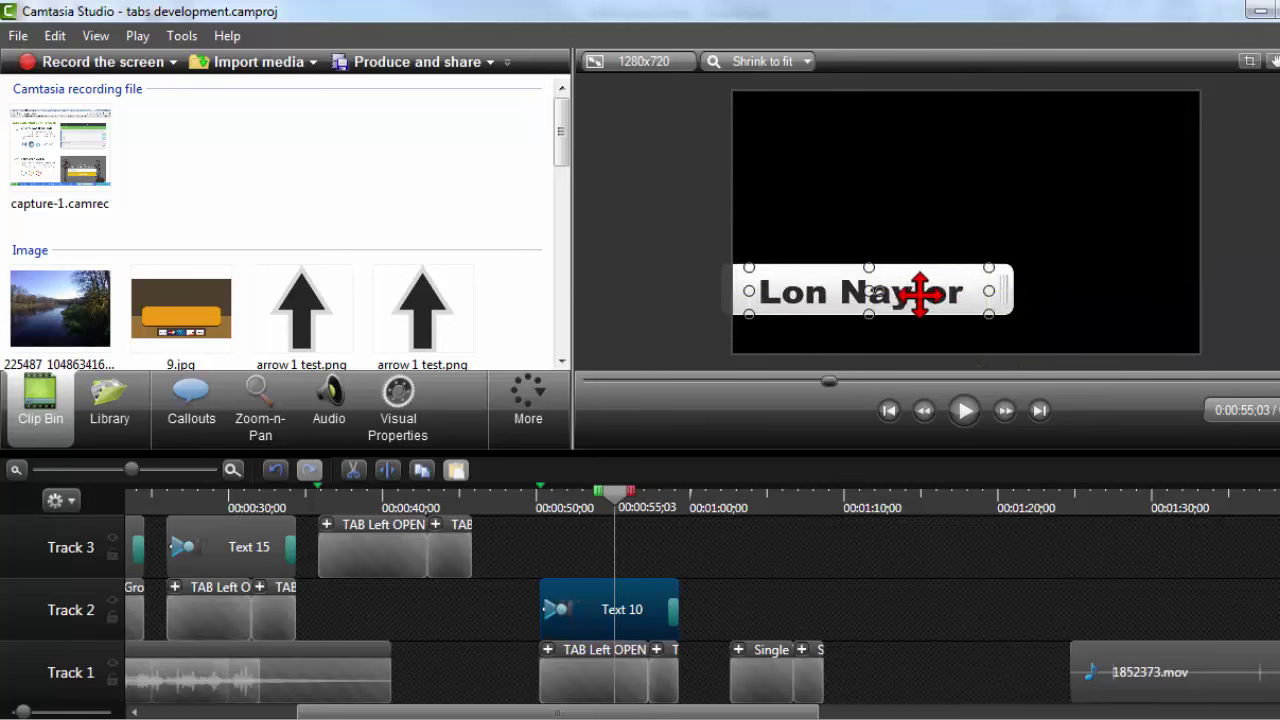
pyautogui.moveTo(614, 510); pyautogui.dragTo(537, 520)
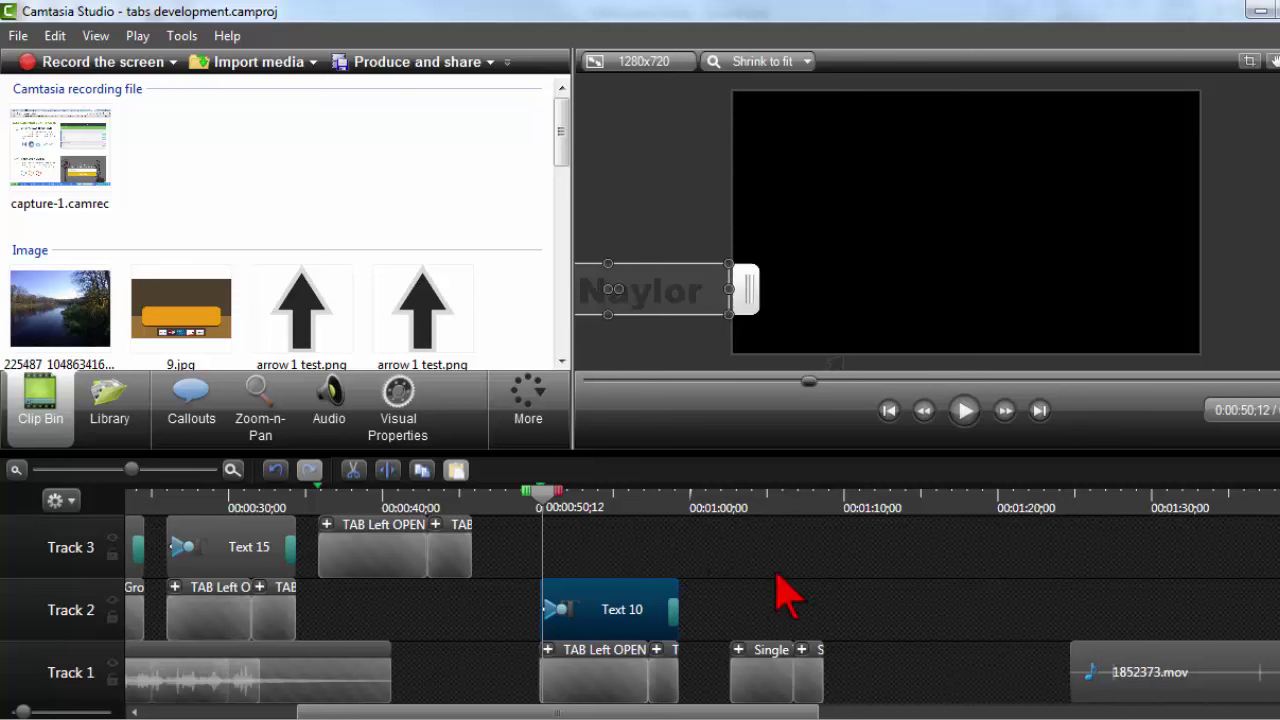
# Preview the tab opening, then expand TAB Left OPEN to show arrow 1 test.png and tab 1.png.
pyautogui.click(640, 660)
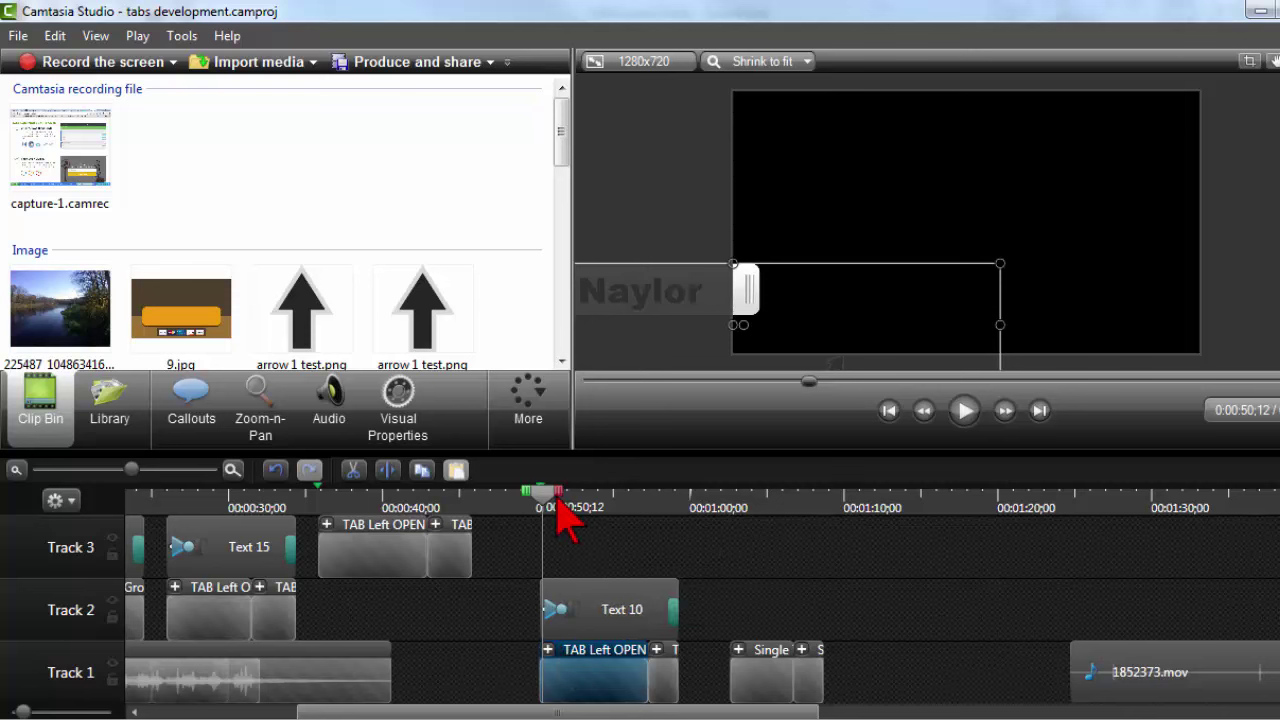
pyautogui.moveTo(553, 494); pyautogui.dragTo(614, 527)
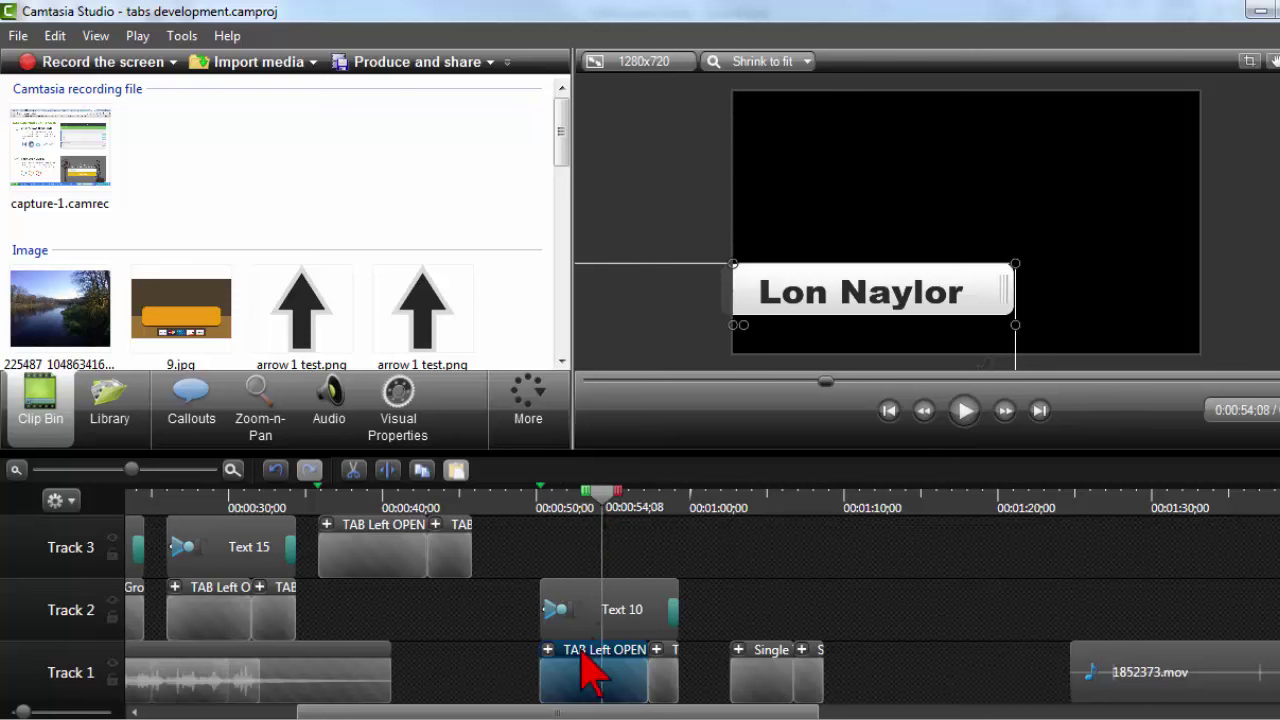
pyautogui.click(550, 649)
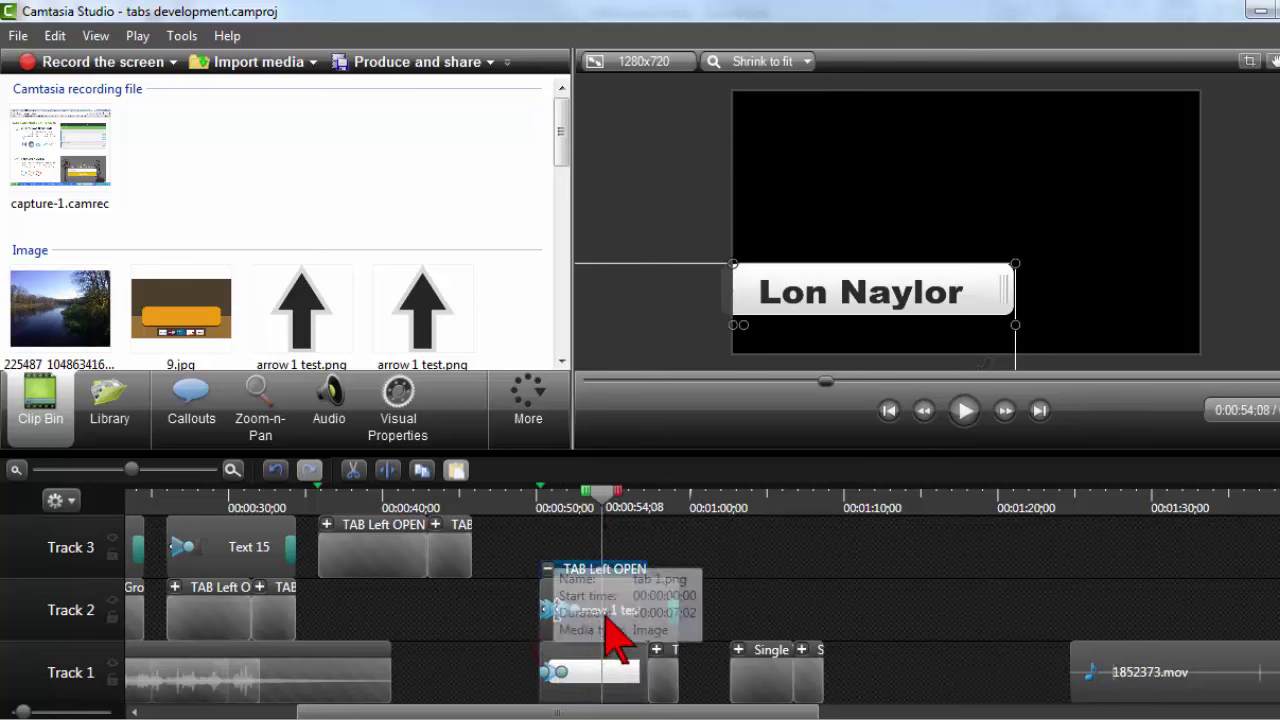
pyautogui.click(665, 657)
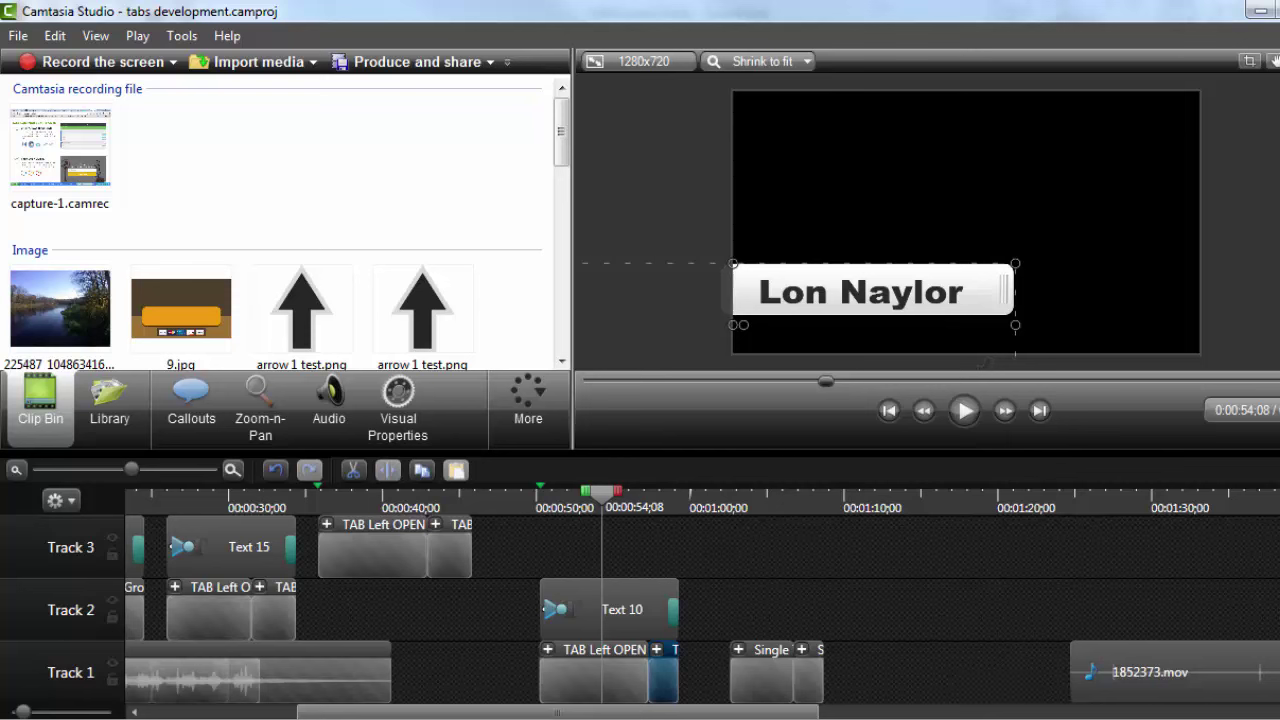
pyautogui.click(634, 666)
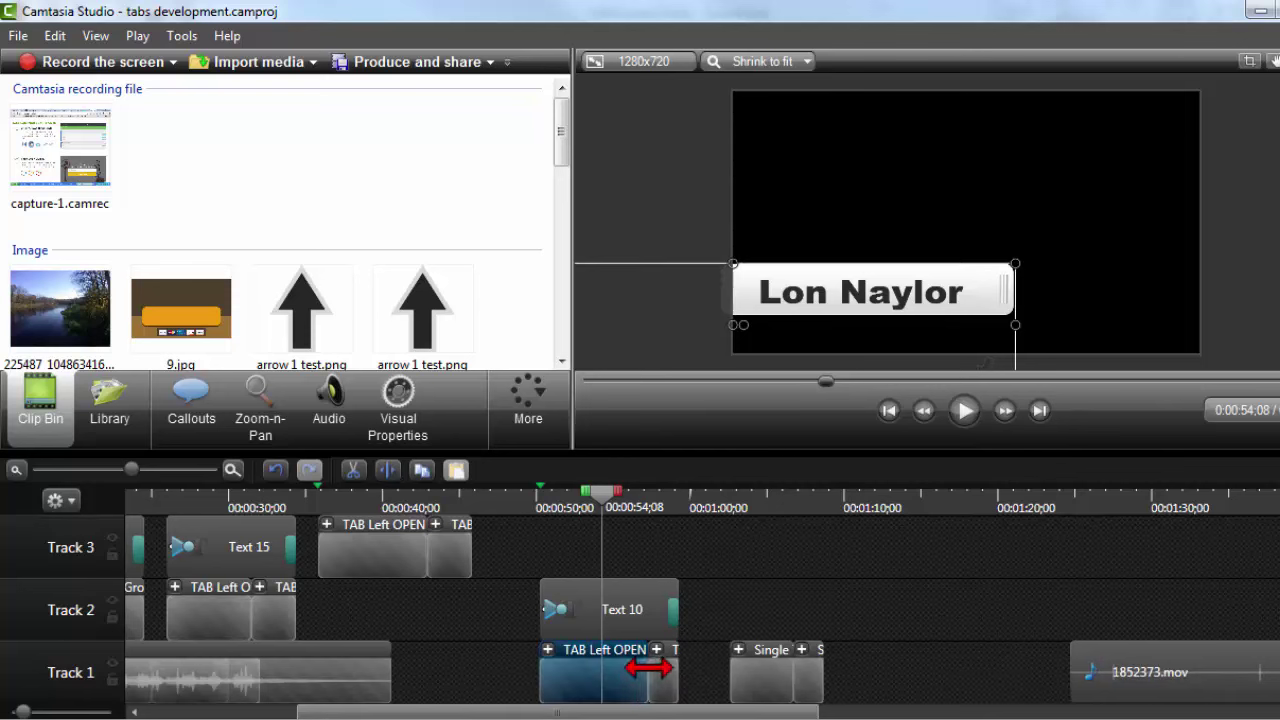
pyautogui.click(547, 651)
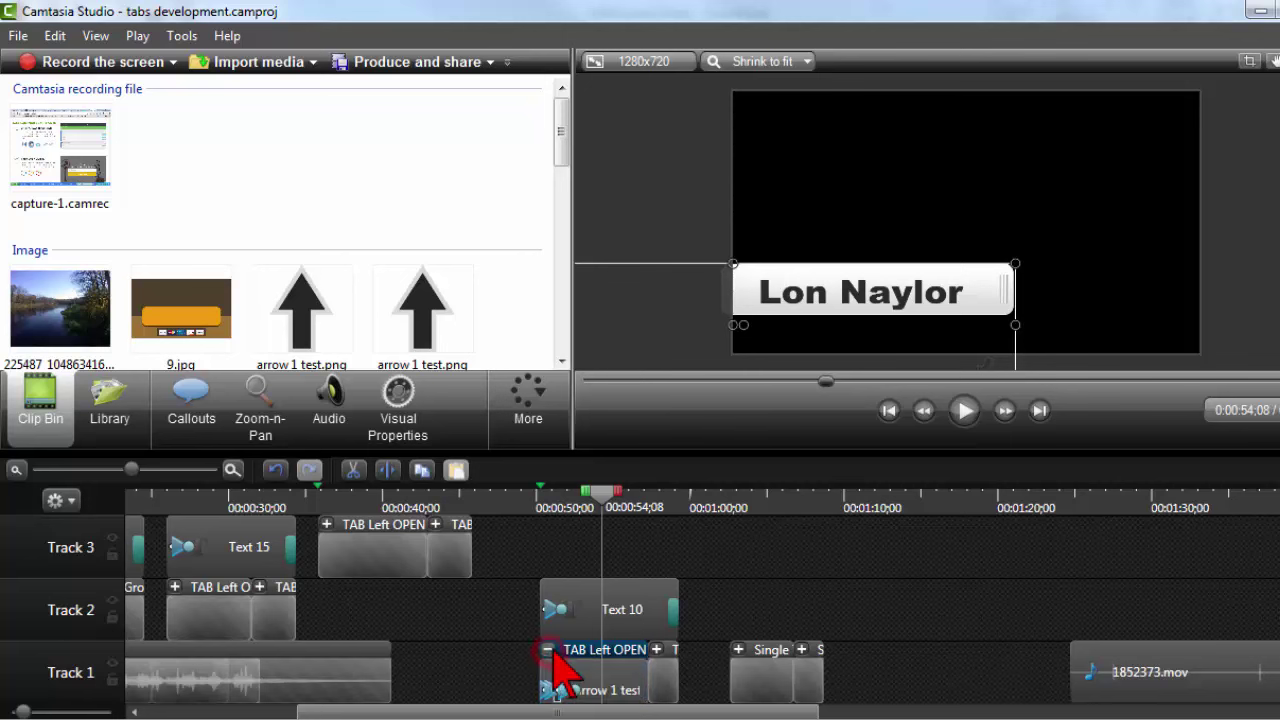
pyautogui.scroll(2, 648, 535)
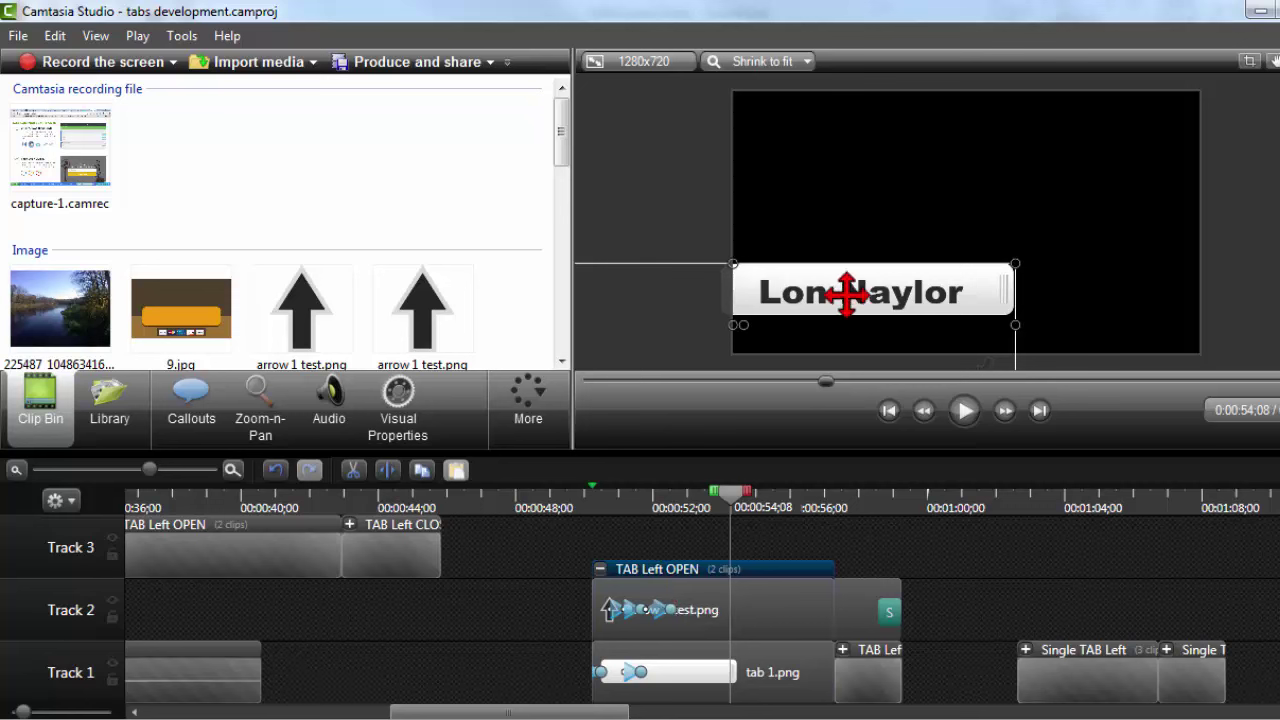
# Collapse TAB Left OPEN and scrub from about 0:56 through the tab closing animation.
pyautogui.click(781, 673)
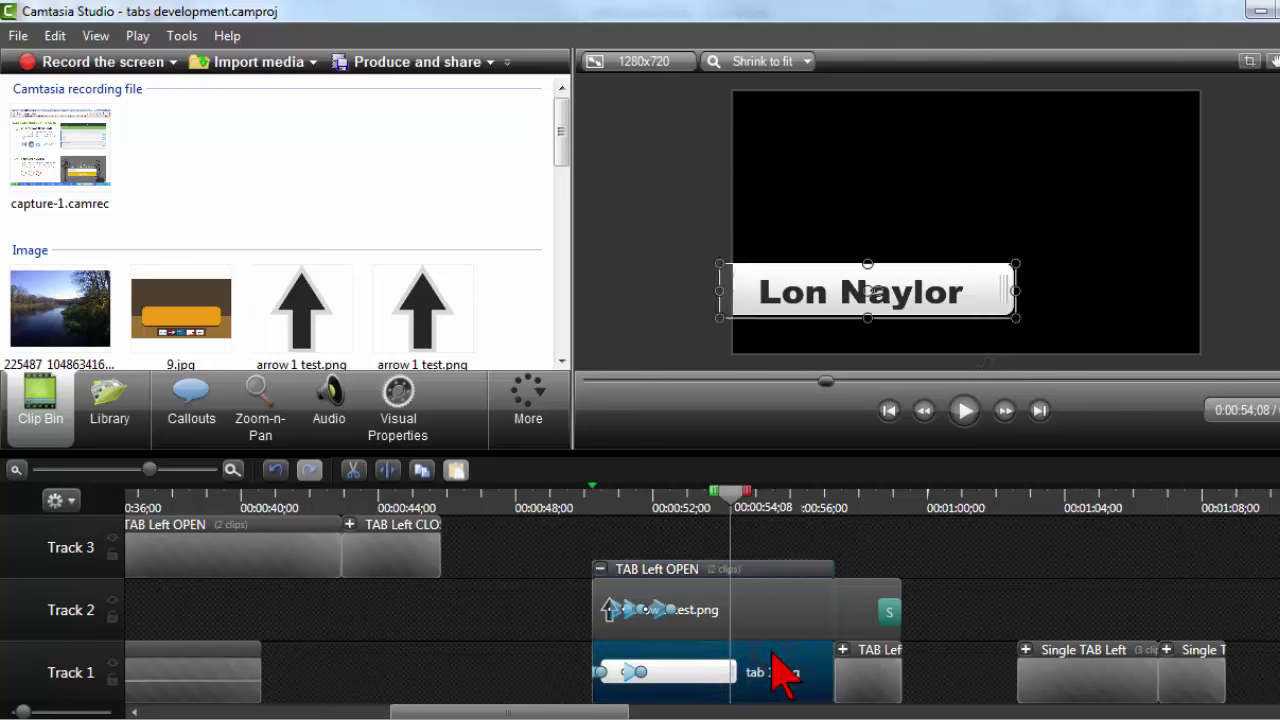
pyautogui.click(843, 650)
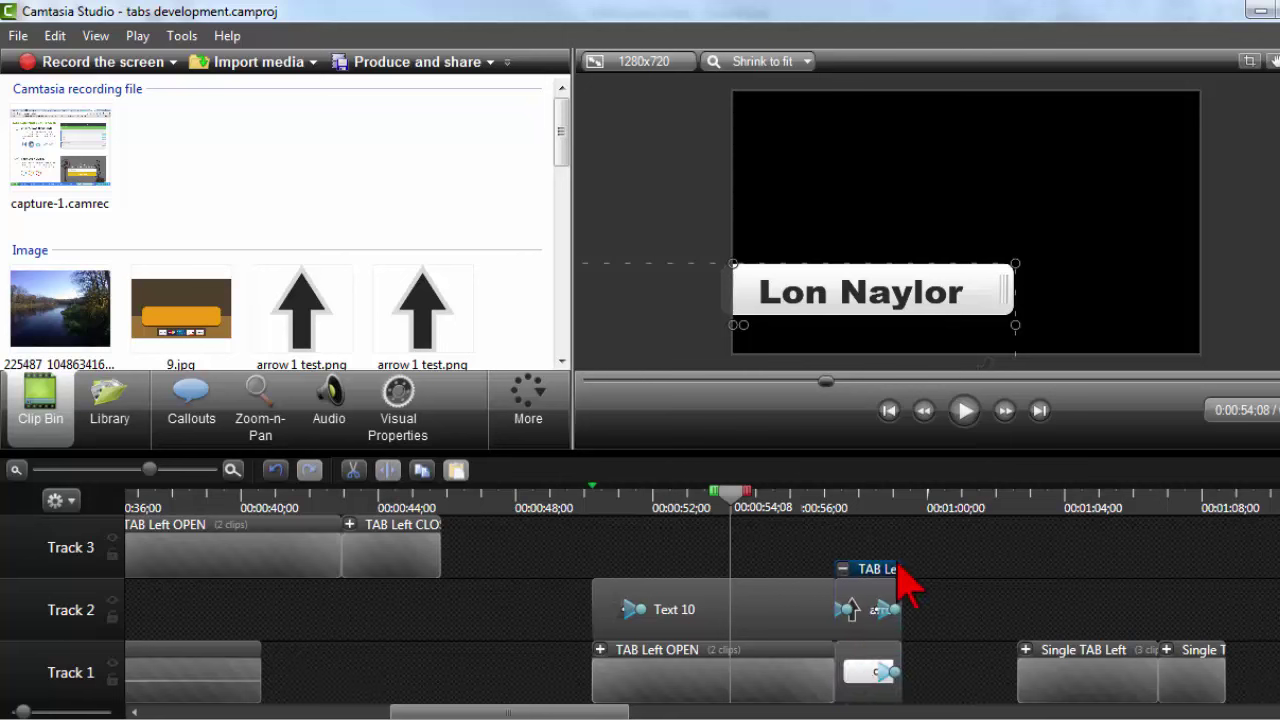
pyautogui.scroll(3, 905, 578)
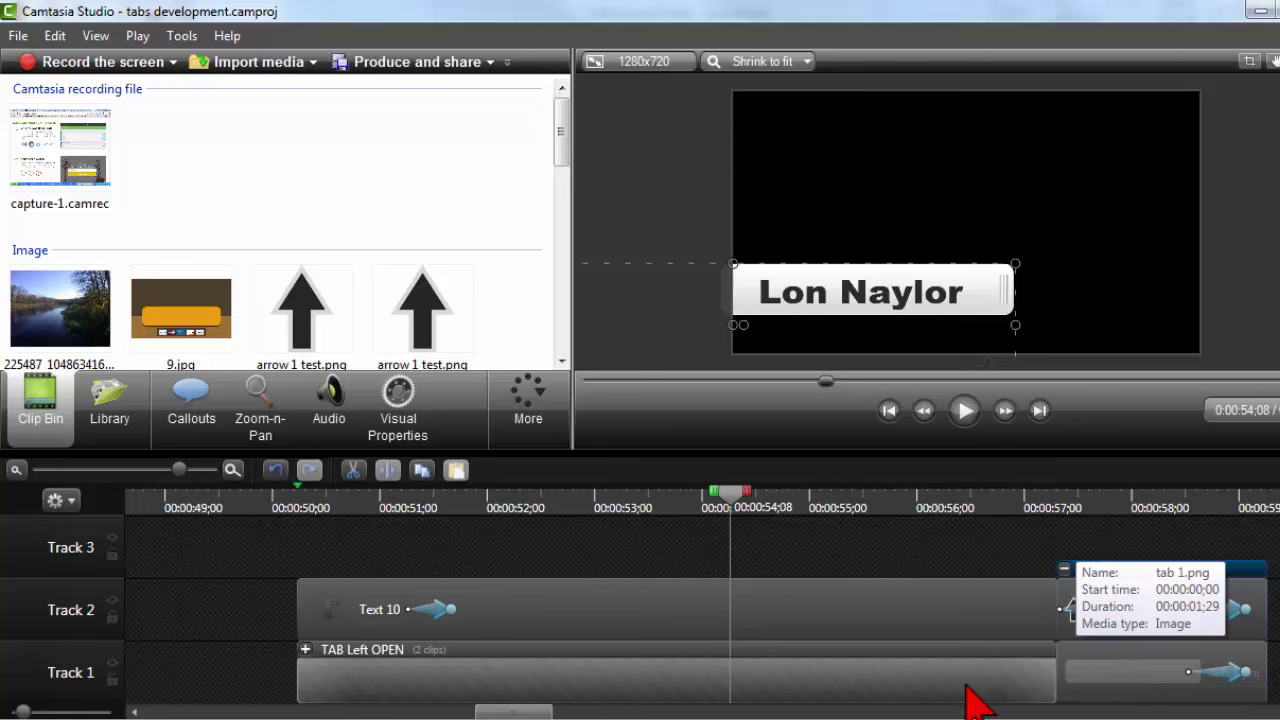
pyautogui.click(931, 505)
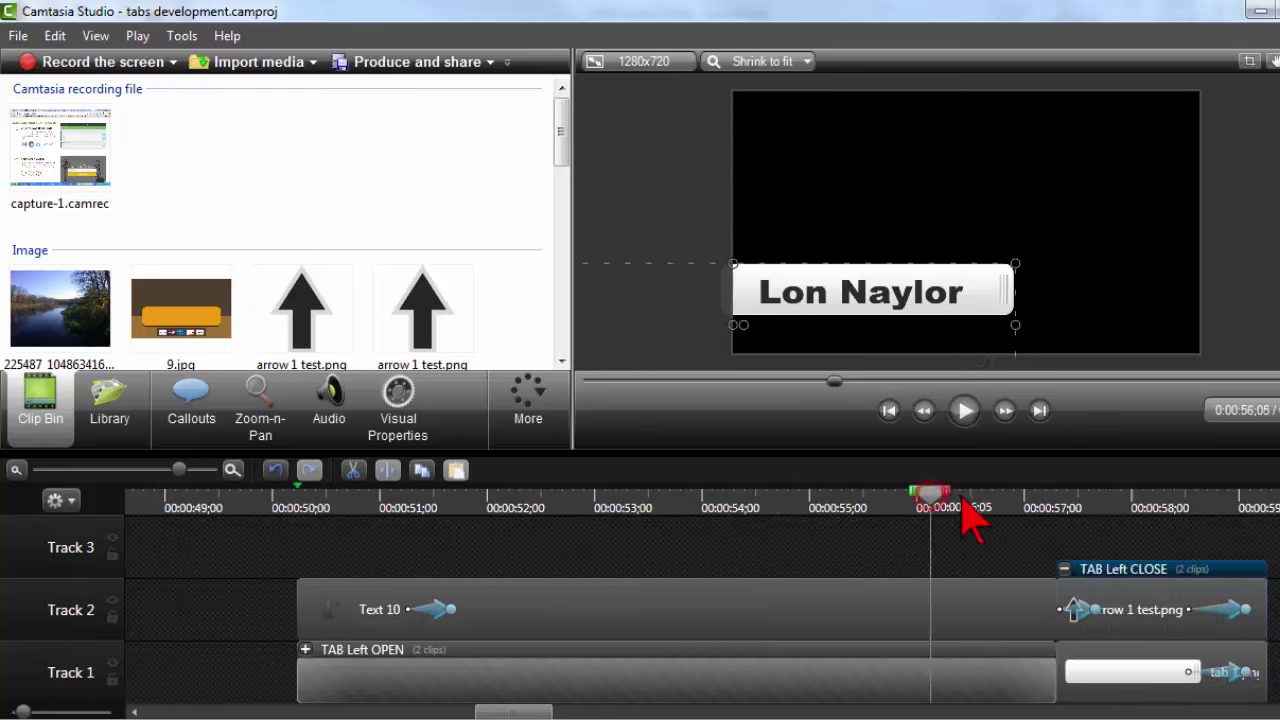
pyautogui.moveTo(963, 503); pyautogui.dragTo(1155, 500)
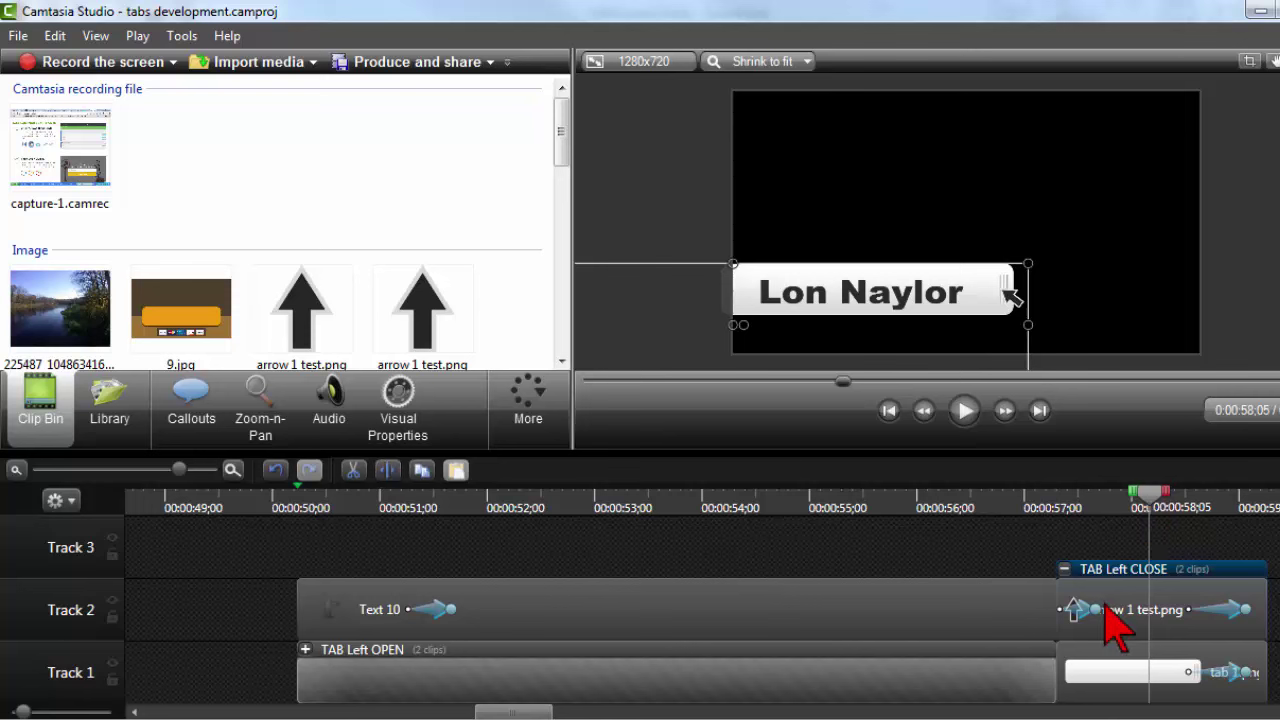
# Inspect the closing group's arrow and tab clips until the tab disappears, then re-expand TAB Left CLOSE.
pyautogui.click(1130, 678)
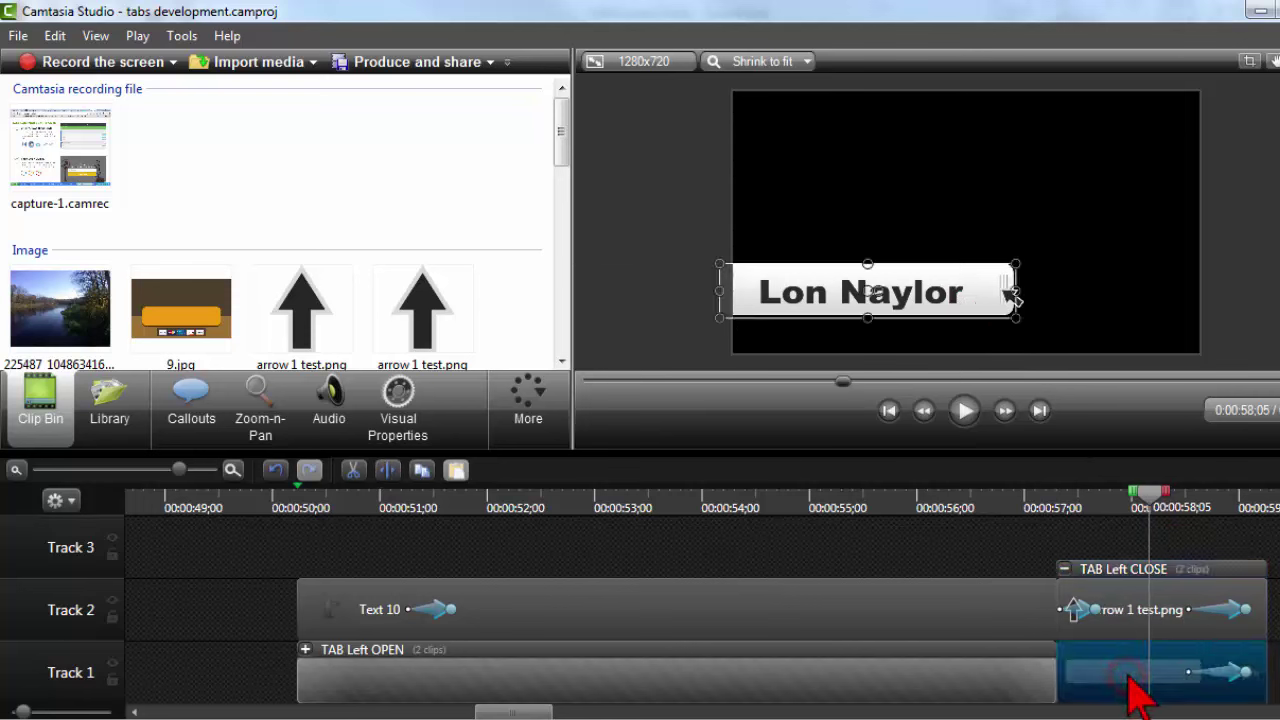
pyautogui.click(1150, 605)
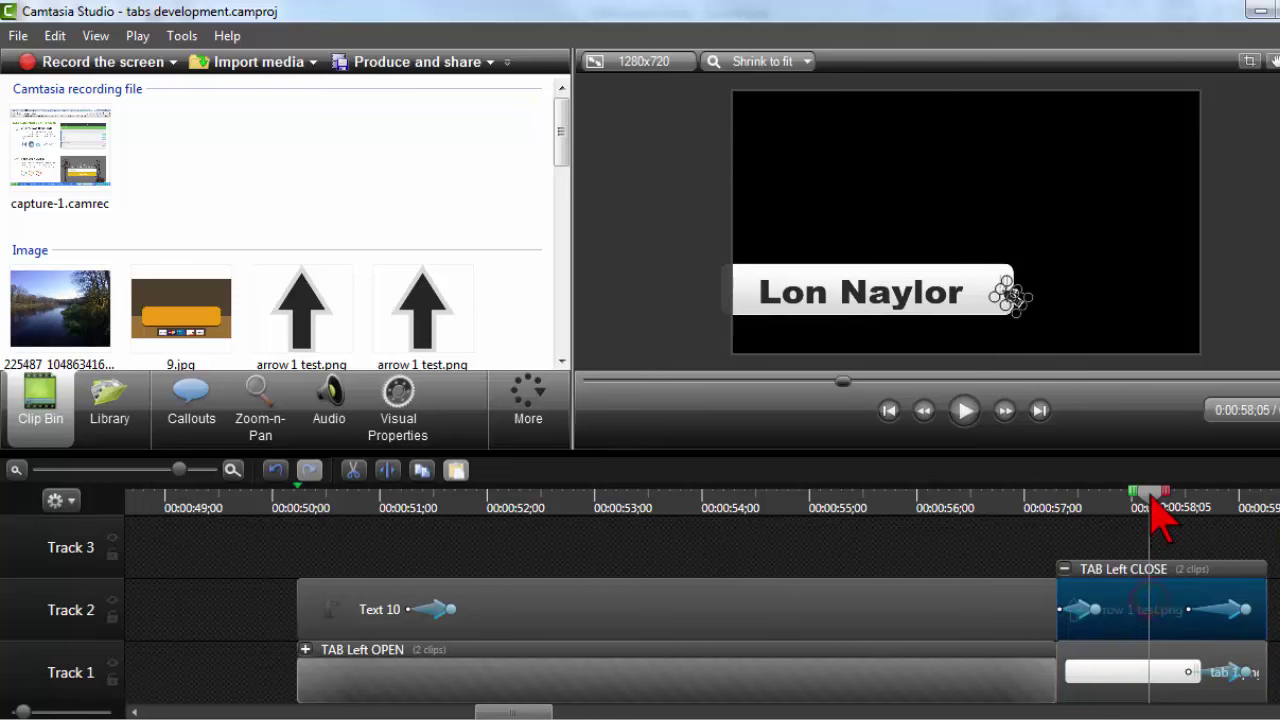
pyautogui.moveTo(1157, 510); pyautogui.dragTo(1268, 505)
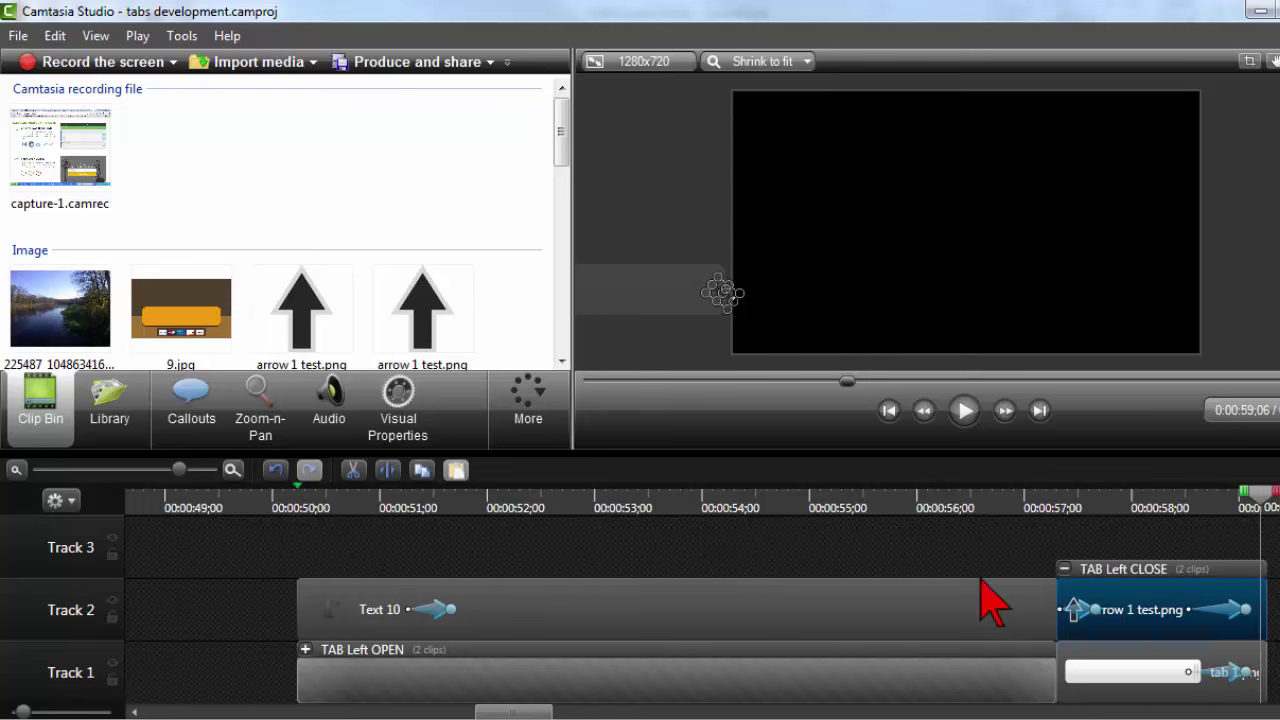
pyautogui.click(1063, 568)
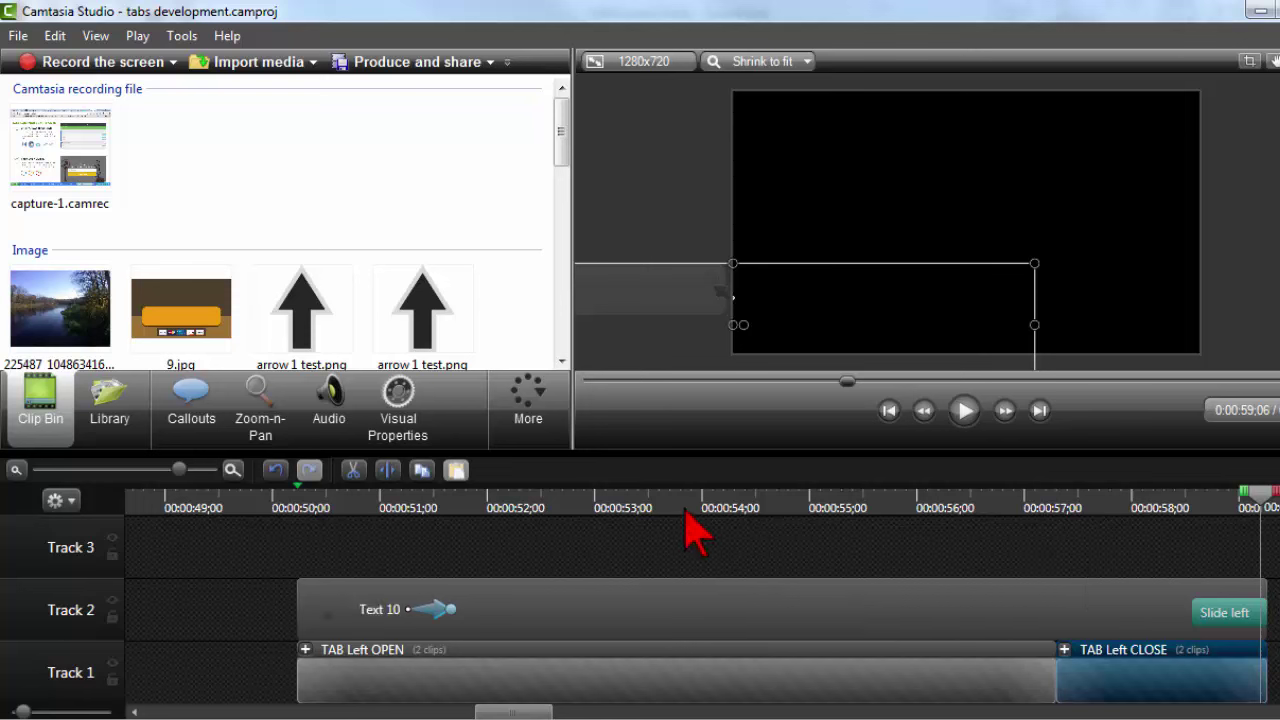
pyautogui.moveTo(678, 497); pyautogui.dragTo(797, 500)
pyautogui.click(858, 669)
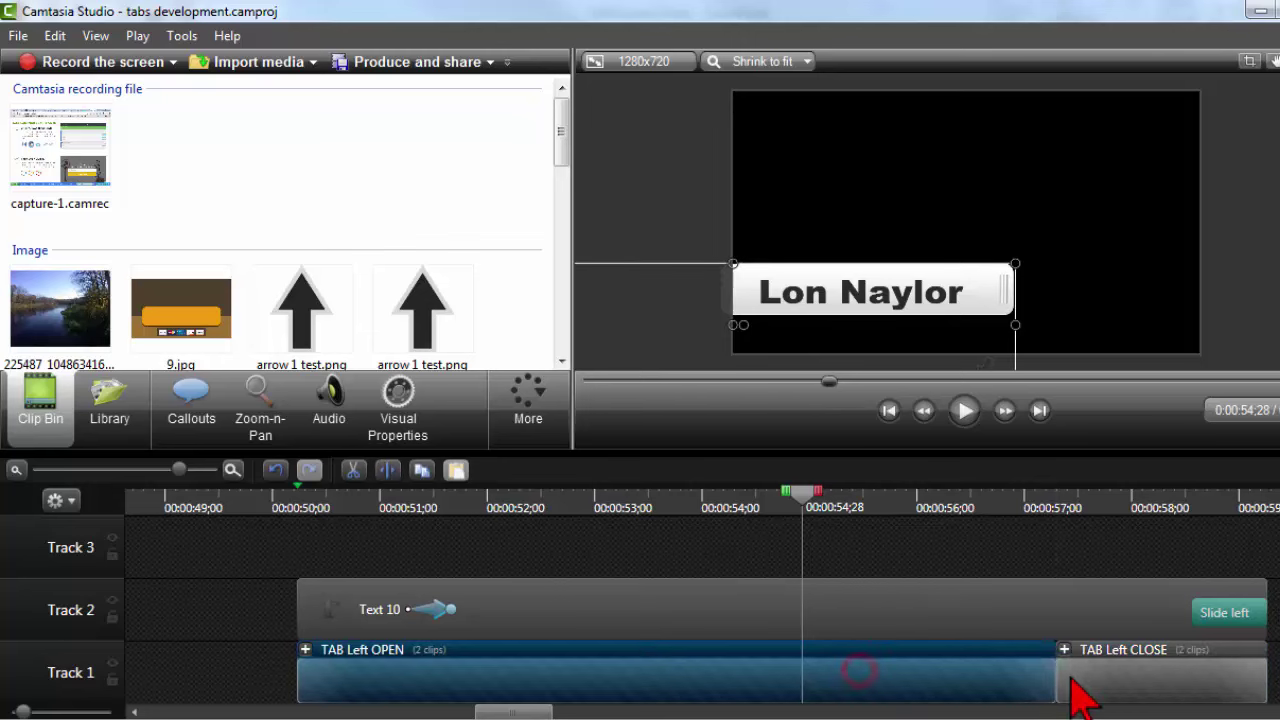
pyautogui.click(1083, 677)
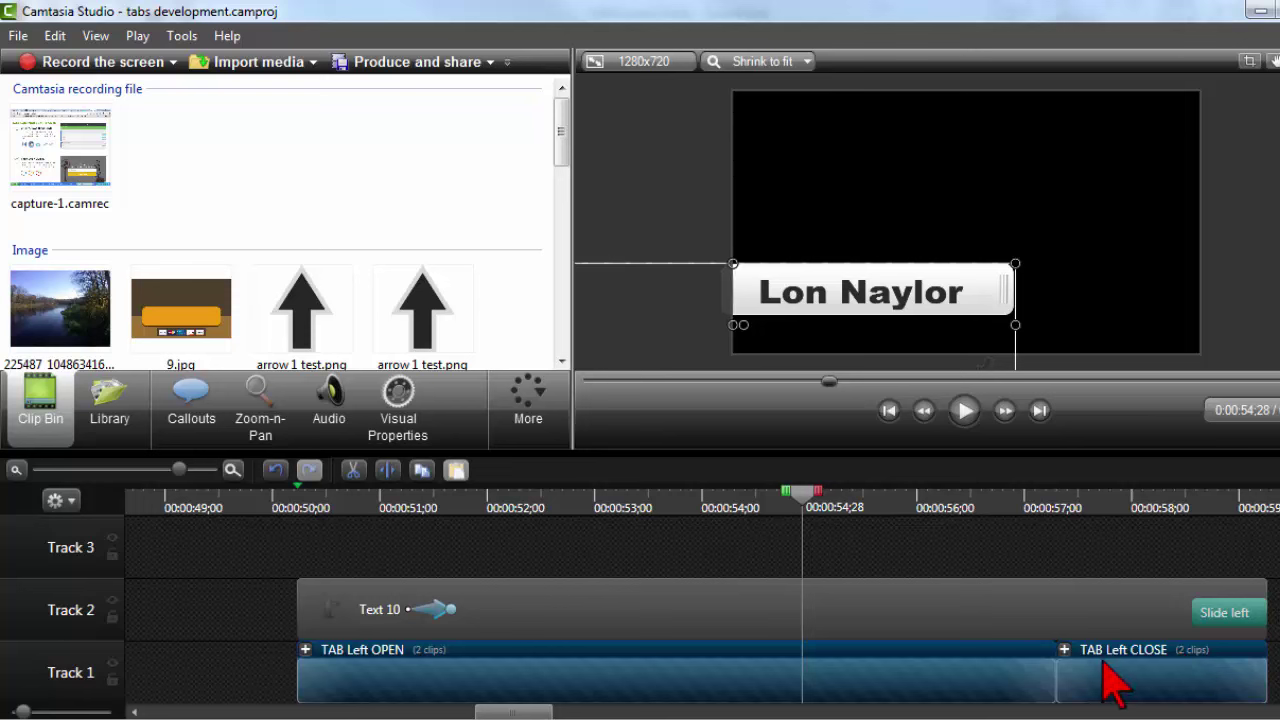
pyautogui.click(1063, 651)
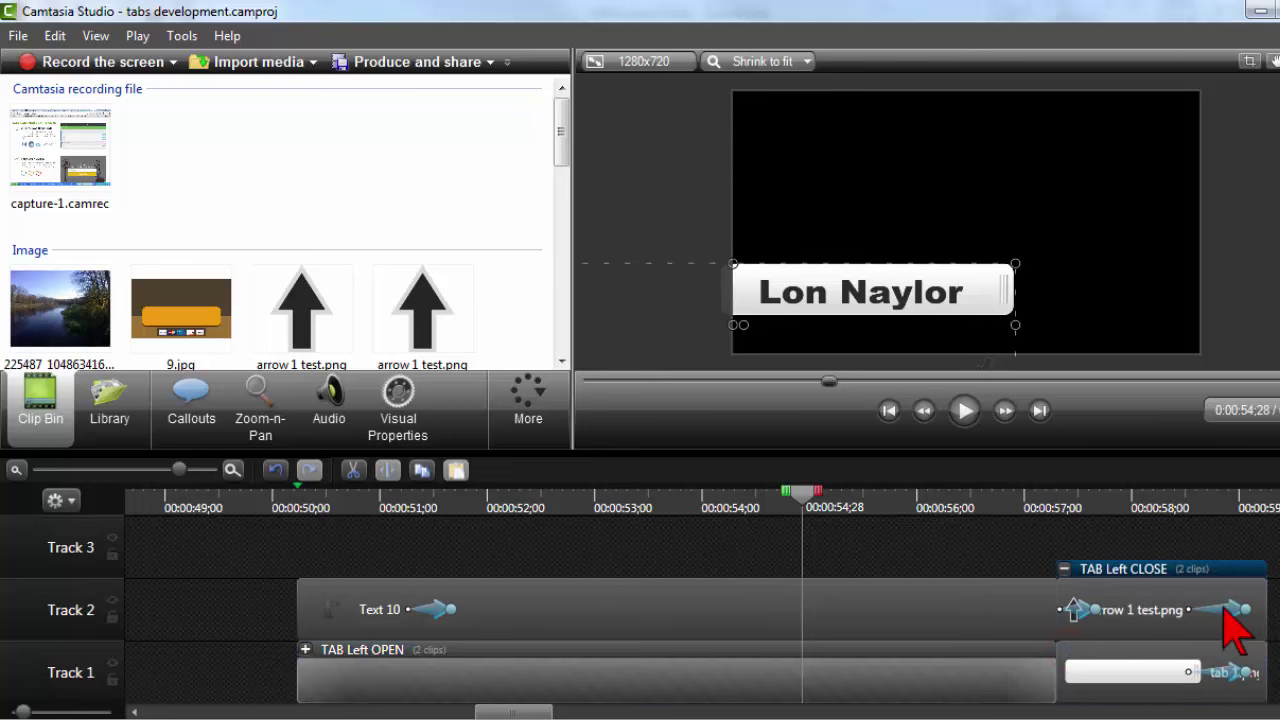
# Scrub 0:56–0:59 to watch the name tab slide out, then collapse TAB Left CLOSE.
pyautogui.click(1233, 664)
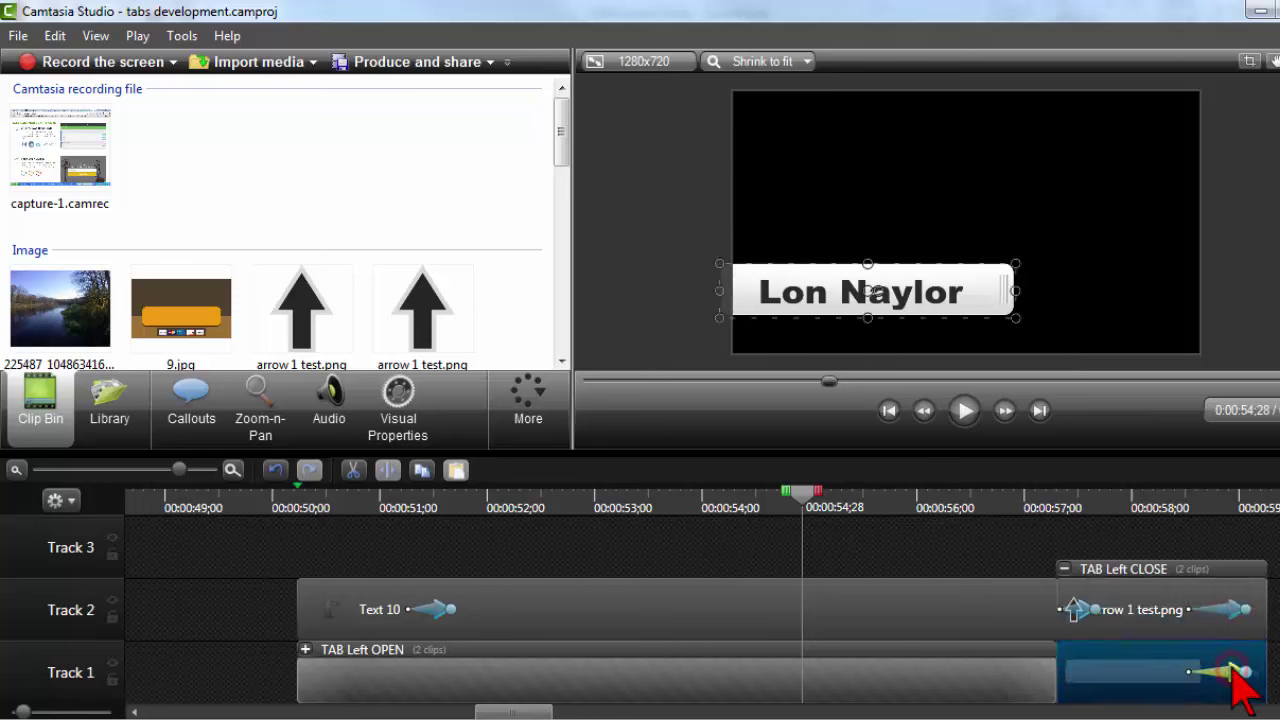
pyautogui.click(966, 507)
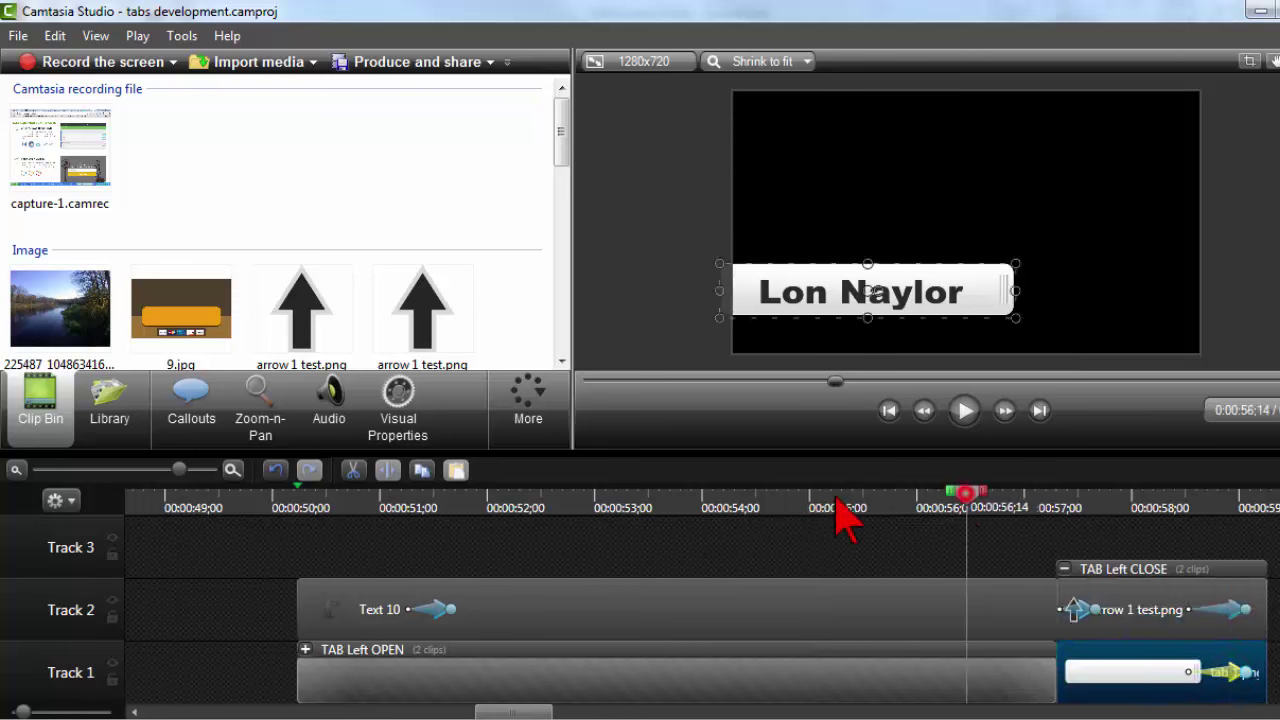
pyautogui.moveTo(837, 508); pyautogui.dragTo(1068, 503)
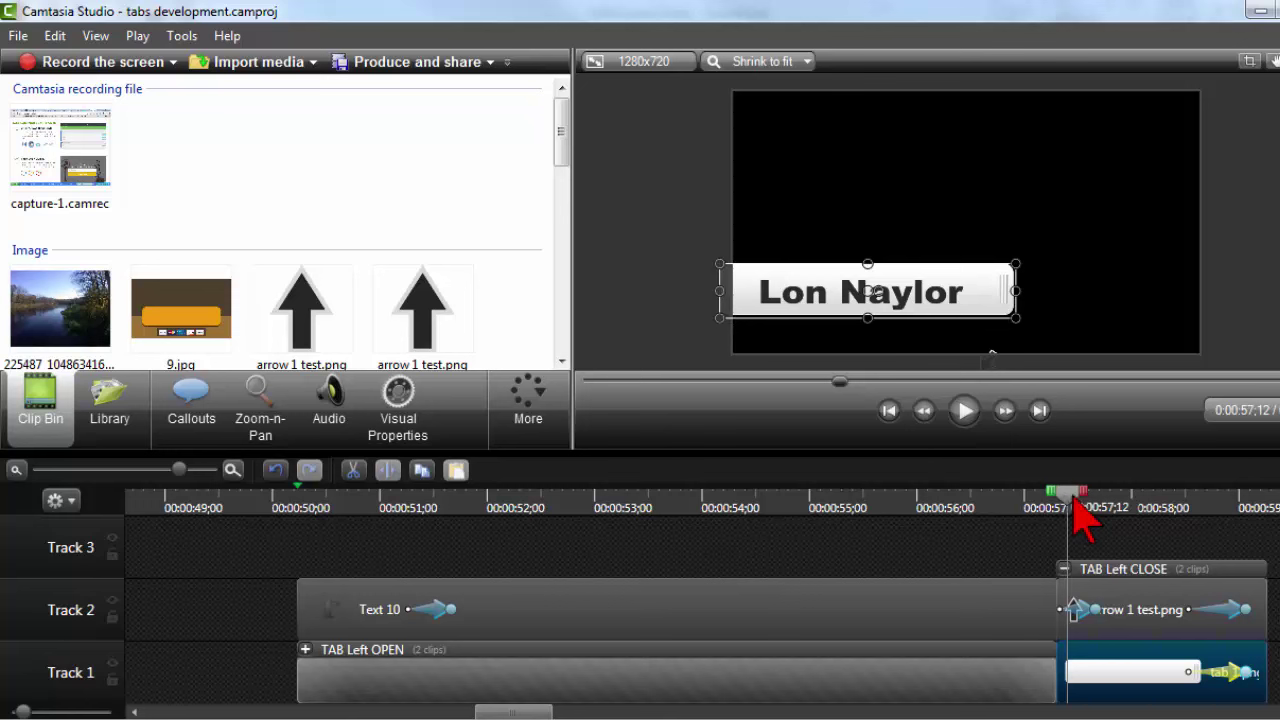
pyautogui.moveTo(1072, 503); pyautogui.dragTo(1273, 505)
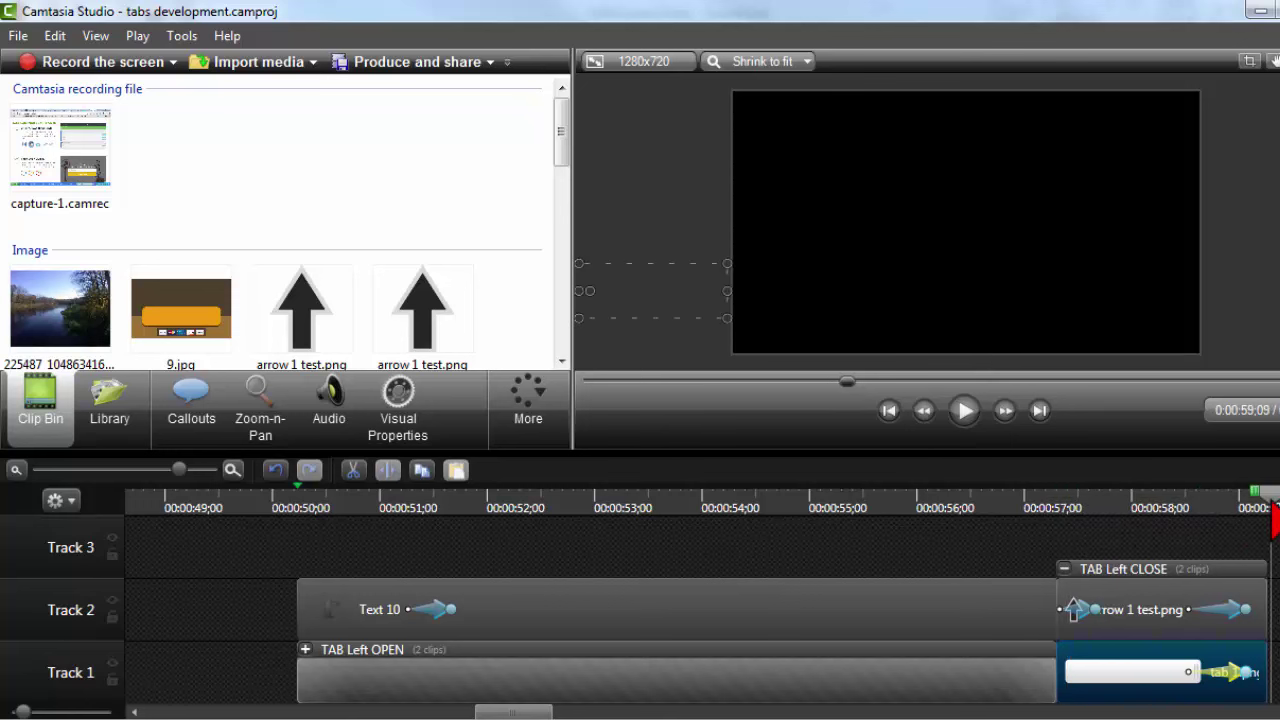
pyautogui.click(904, 503)
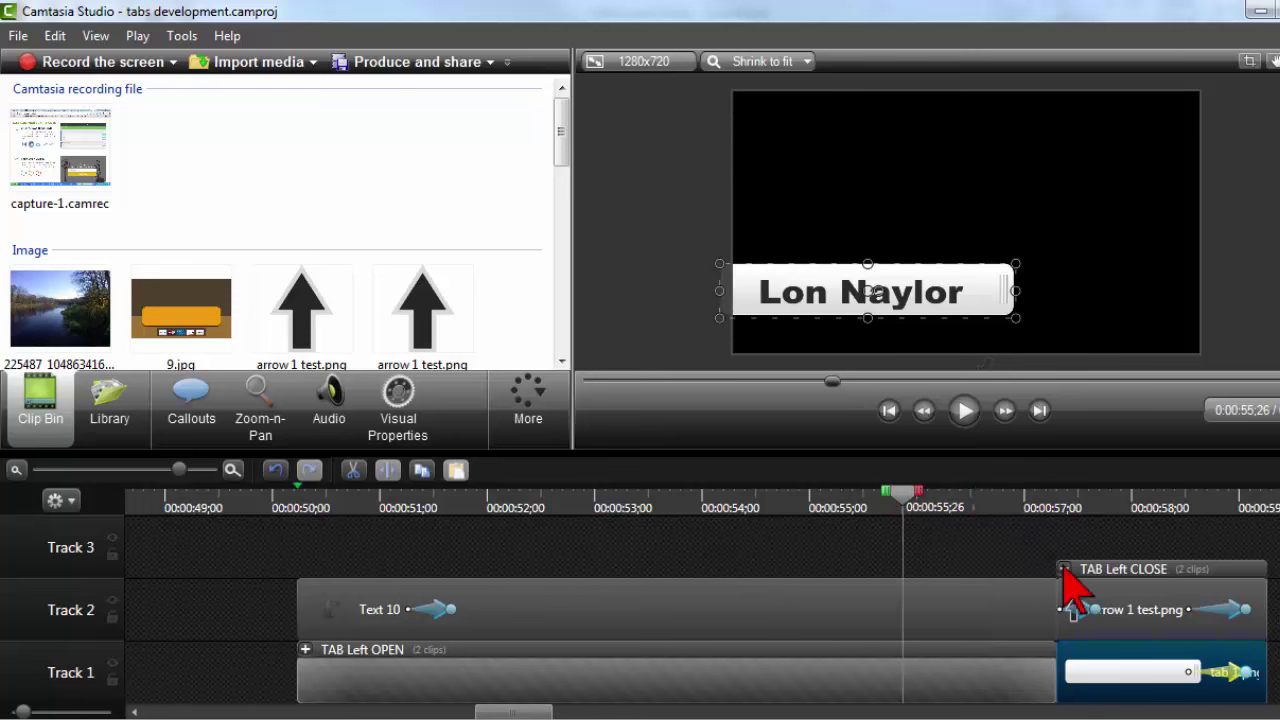
pyautogui.moveTo(1064, 570); pyautogui.dragTo(1034, 642)
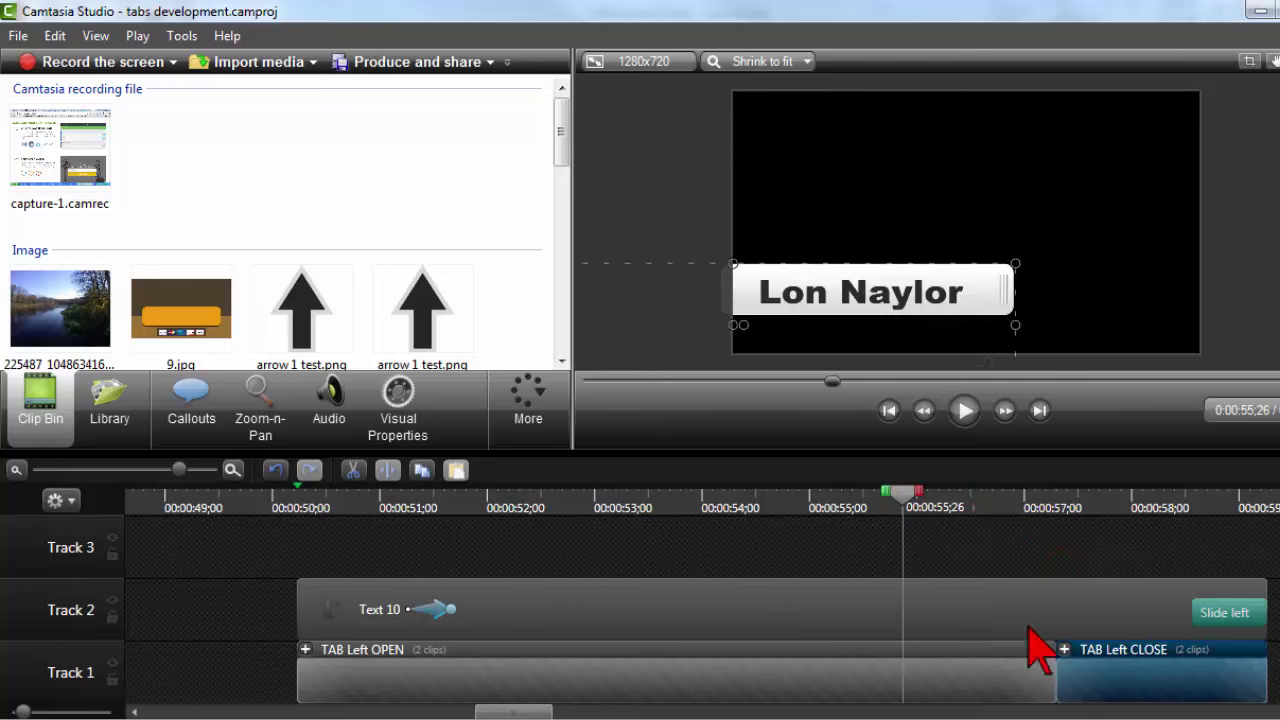
# Trim TAB Left OPEN to end near 0:54;24 and slide TAB Left CLOSE left to follow it.
pyautogui.click(761, 627)
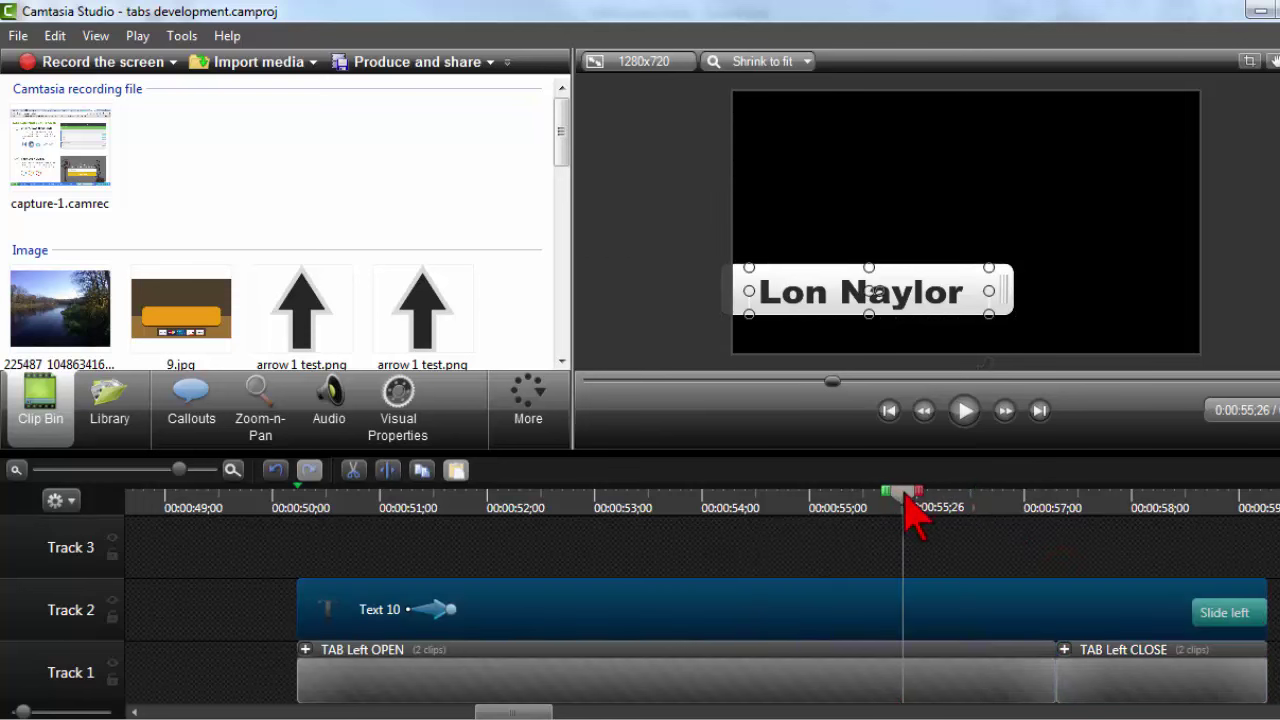
pyautogui.moveTo(904, 503); pyautogui.dragTo(570, 530)
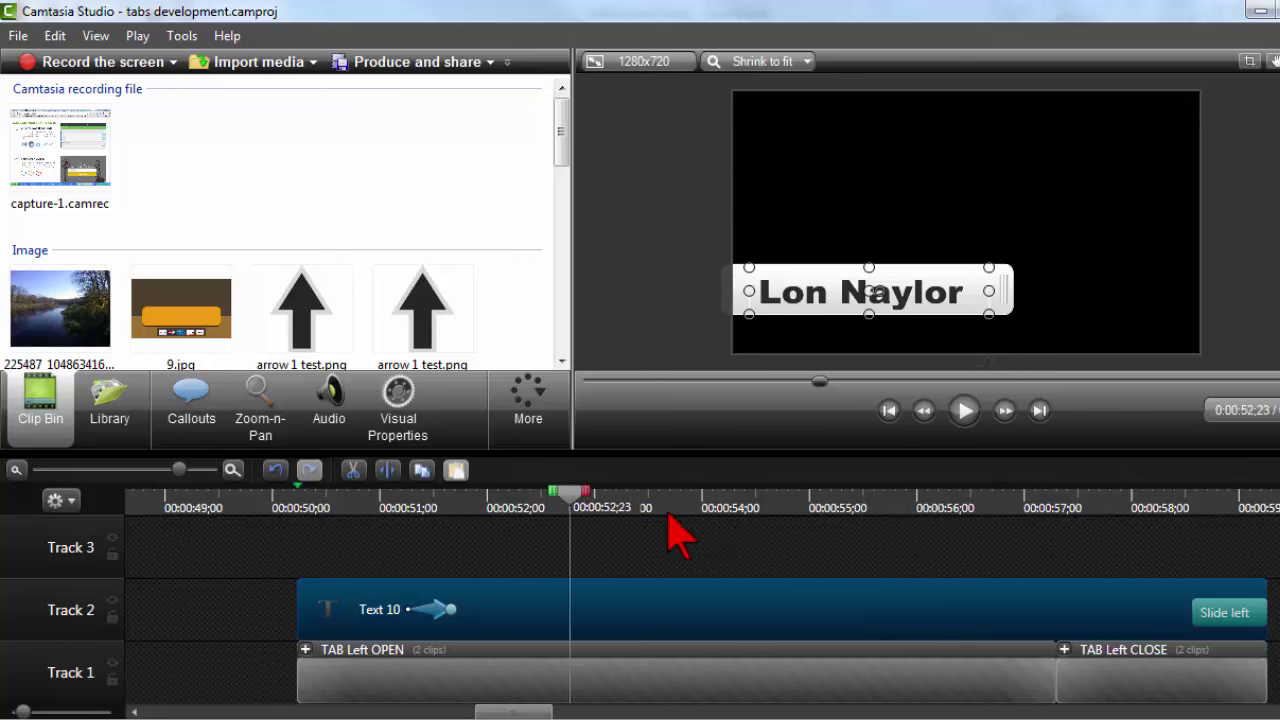
pyautogui.moveTo(680, 537); pyautogui.dragTo(788, 505)
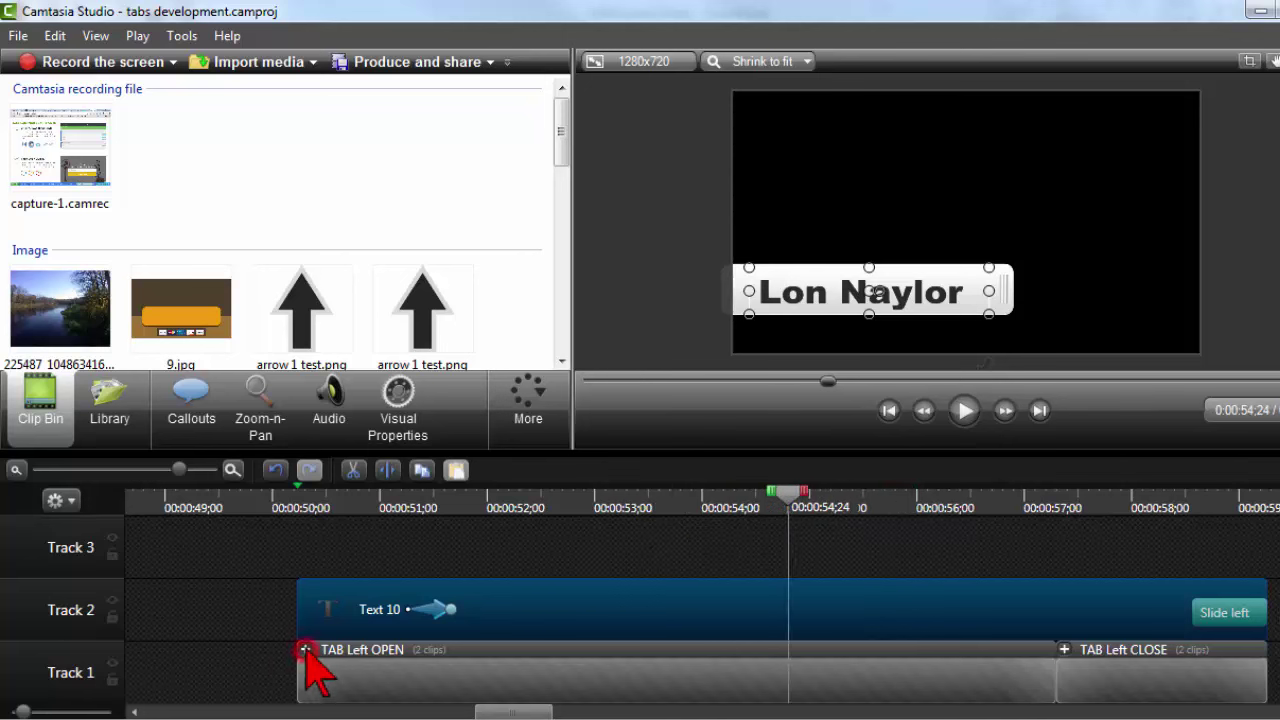
pyautogui.click(305, 650)
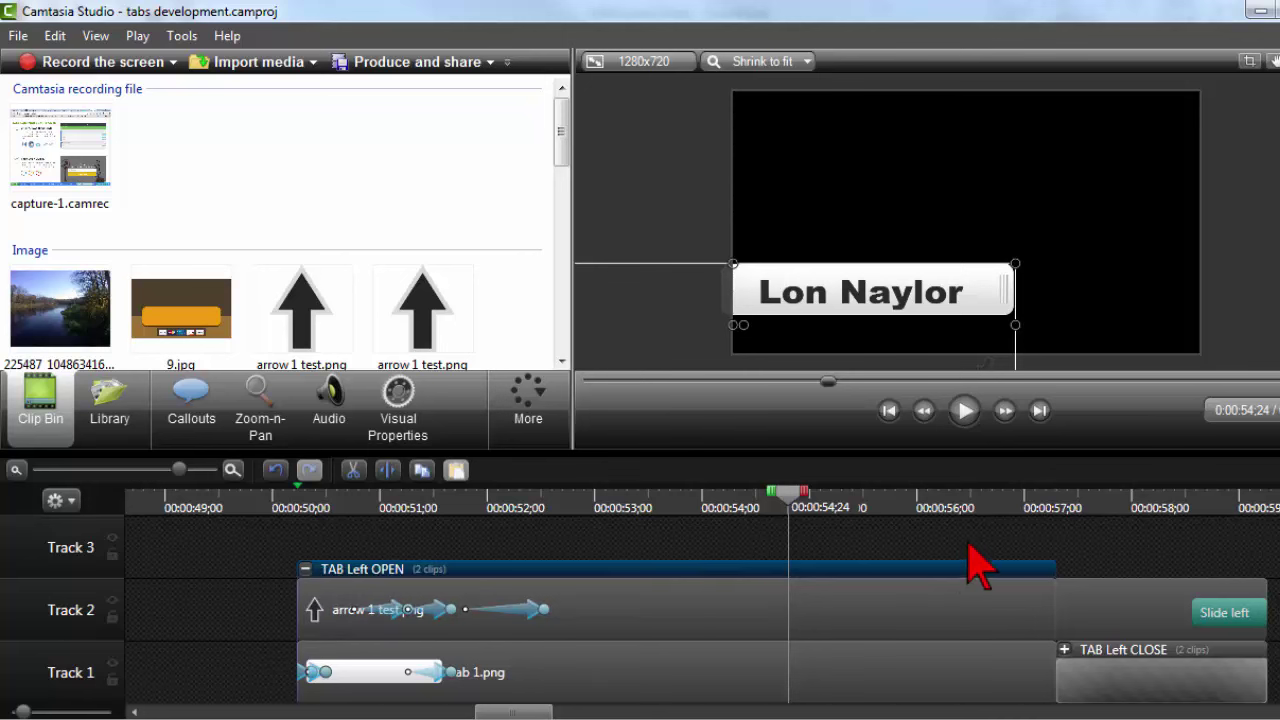
pyautogui.moveTo(1054, 567); pyautogui.dragTo(759, 578)
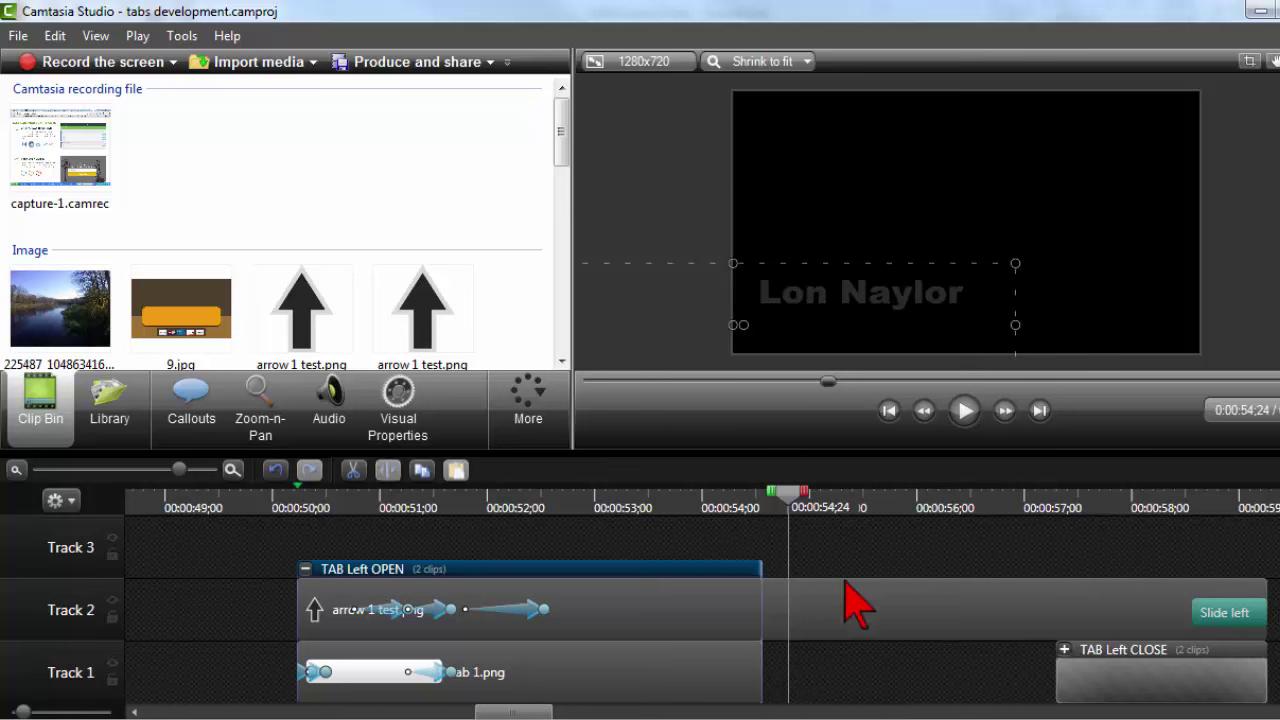
pyautogui.moveTo(1098, 684); pyautogui.dragTo(783, 702)
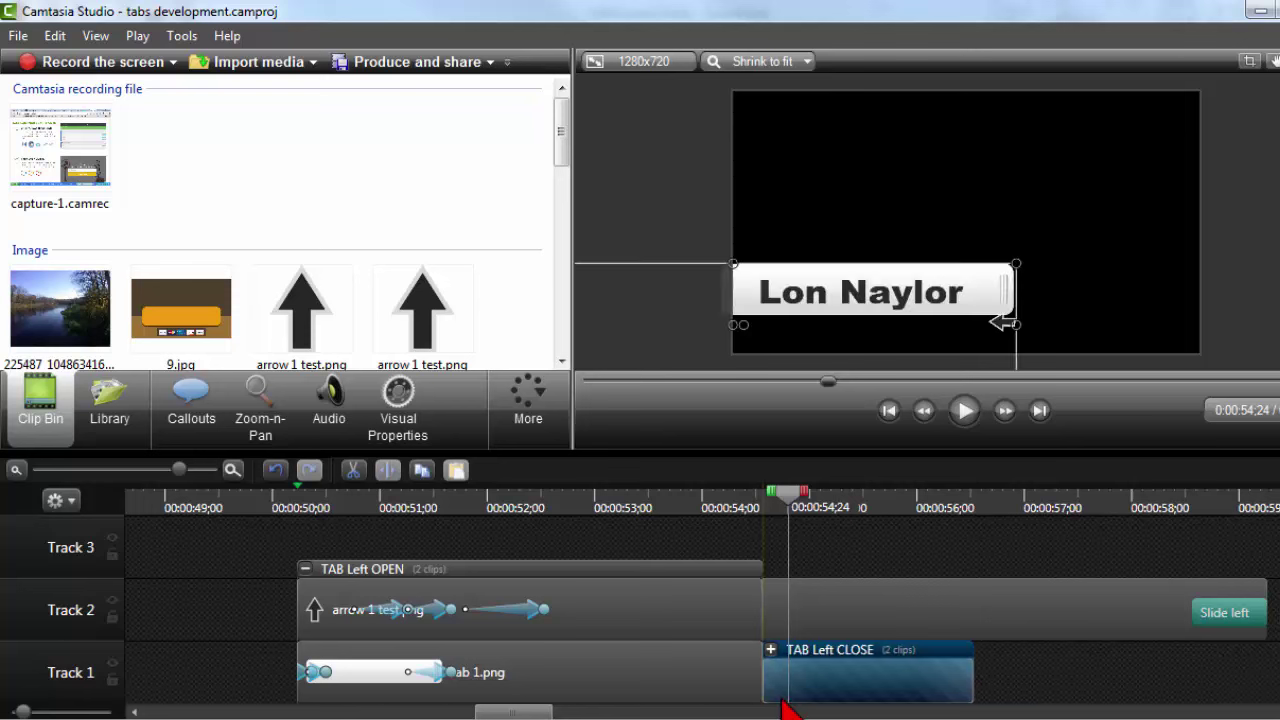
# Shorten Text 10 to 6;09 from 0:50;07 so it ends with TAB Left CLOSE, then preview.
pyautogui.click(305, 568)
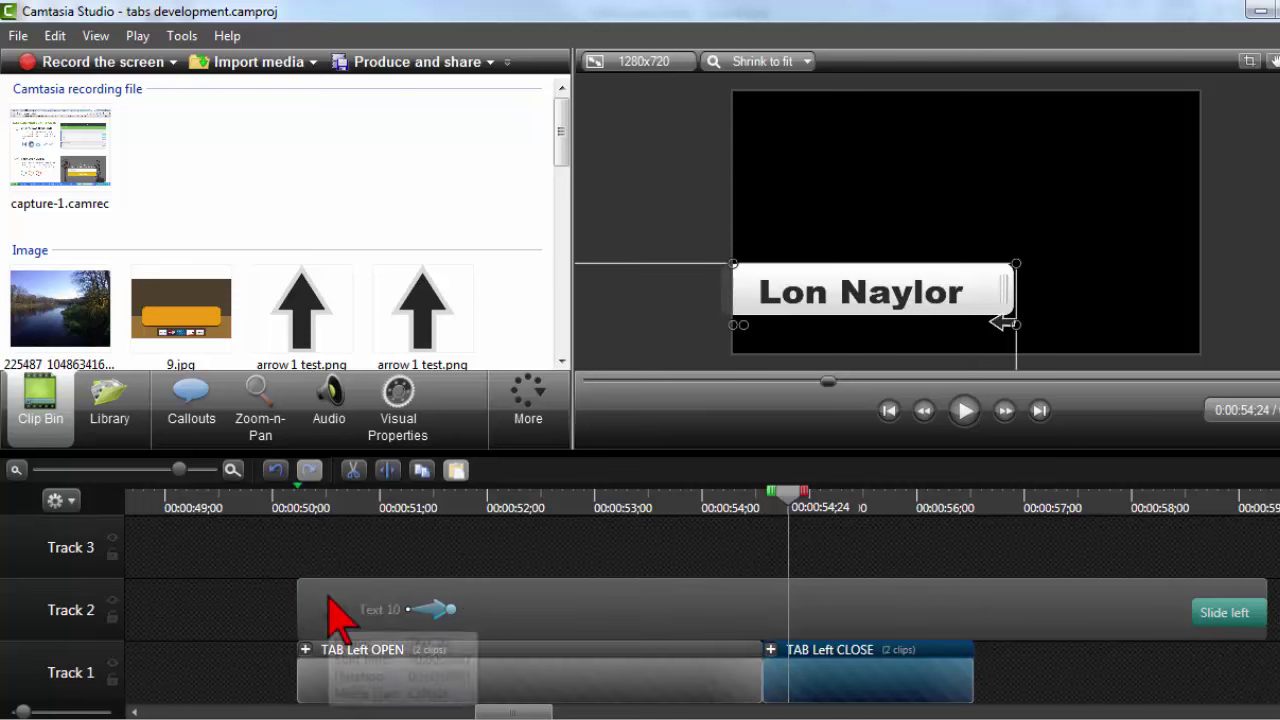
pyautogui.moveTo(1258, 588); pyautogui.dragTo(950, 605)
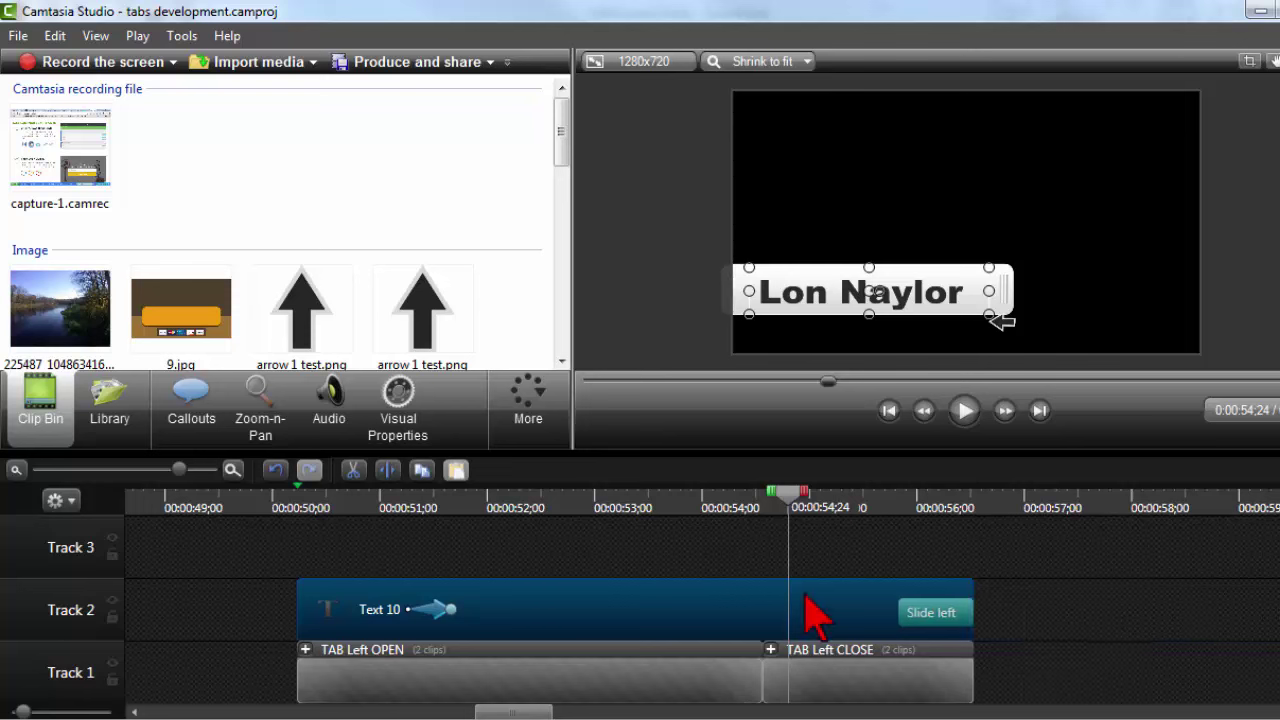
pyautogui.click(491, 503)
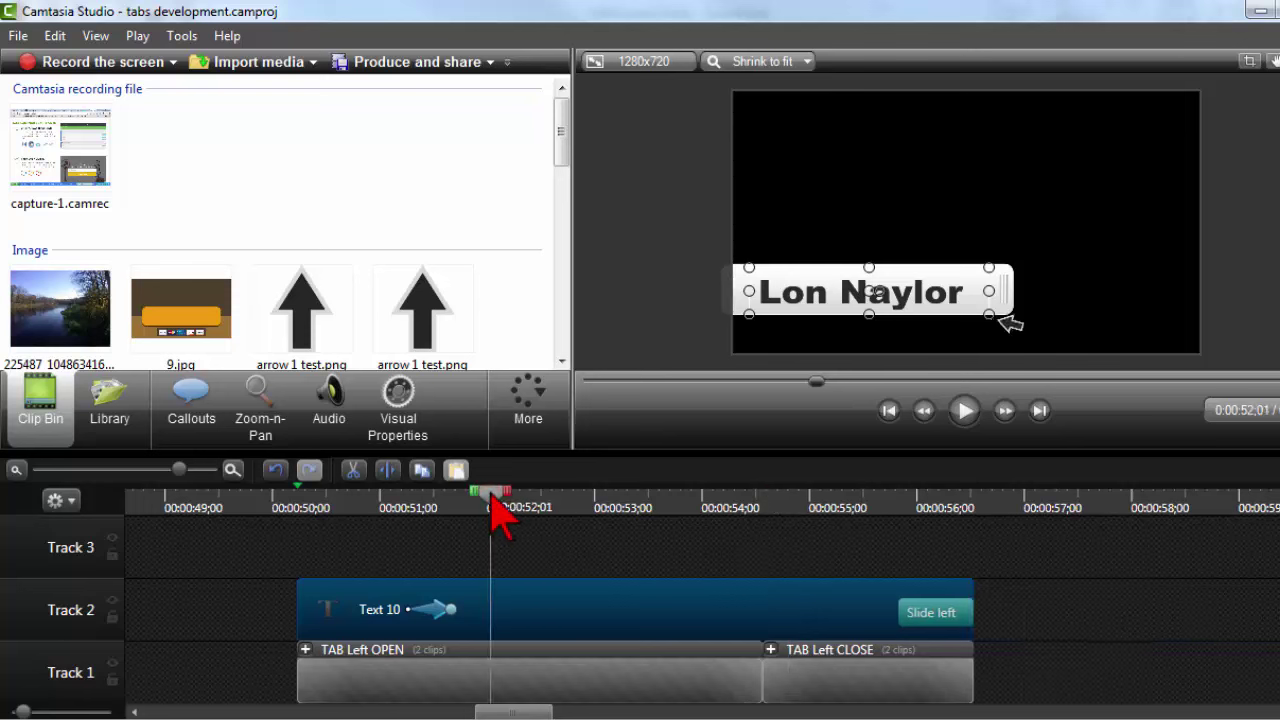
pyautogui.moveTo(490, 495); pyautogui.dragTo(716, 500)
# Expand the TAB Left CLOSE group to show its individual clips.
pyautogui.click(880, 665)
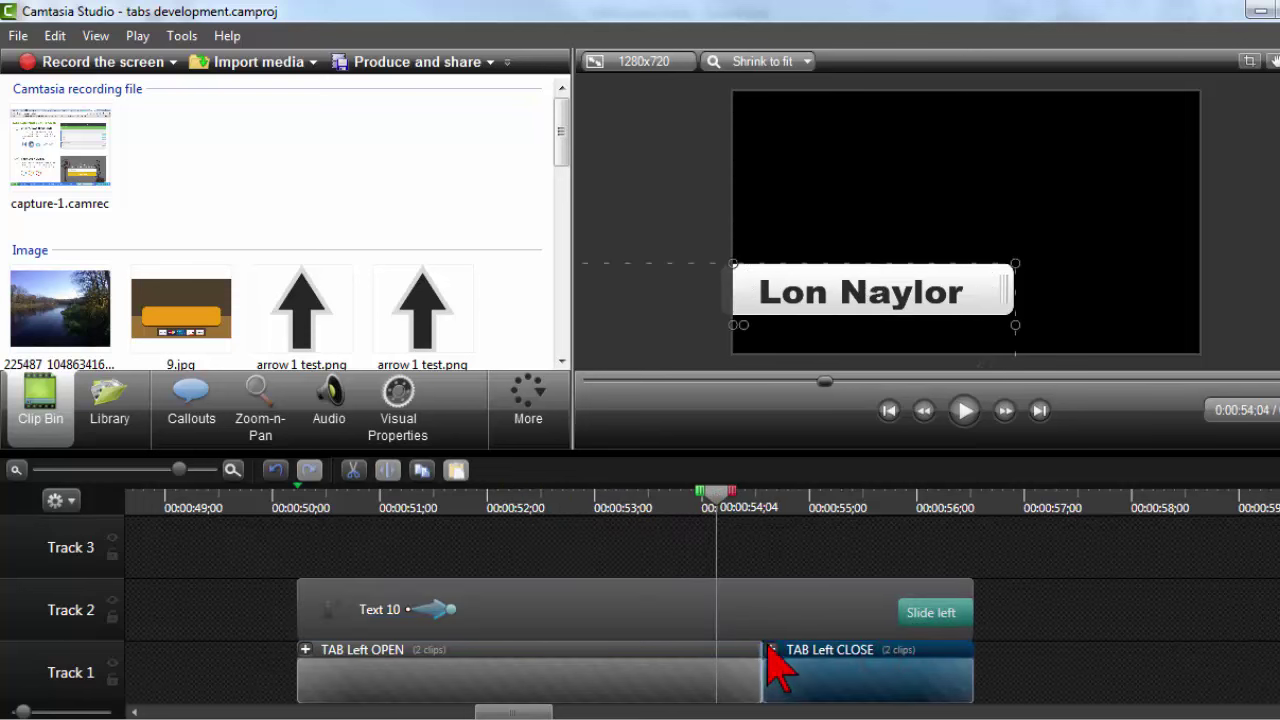
pyautogui.click(771, 650)
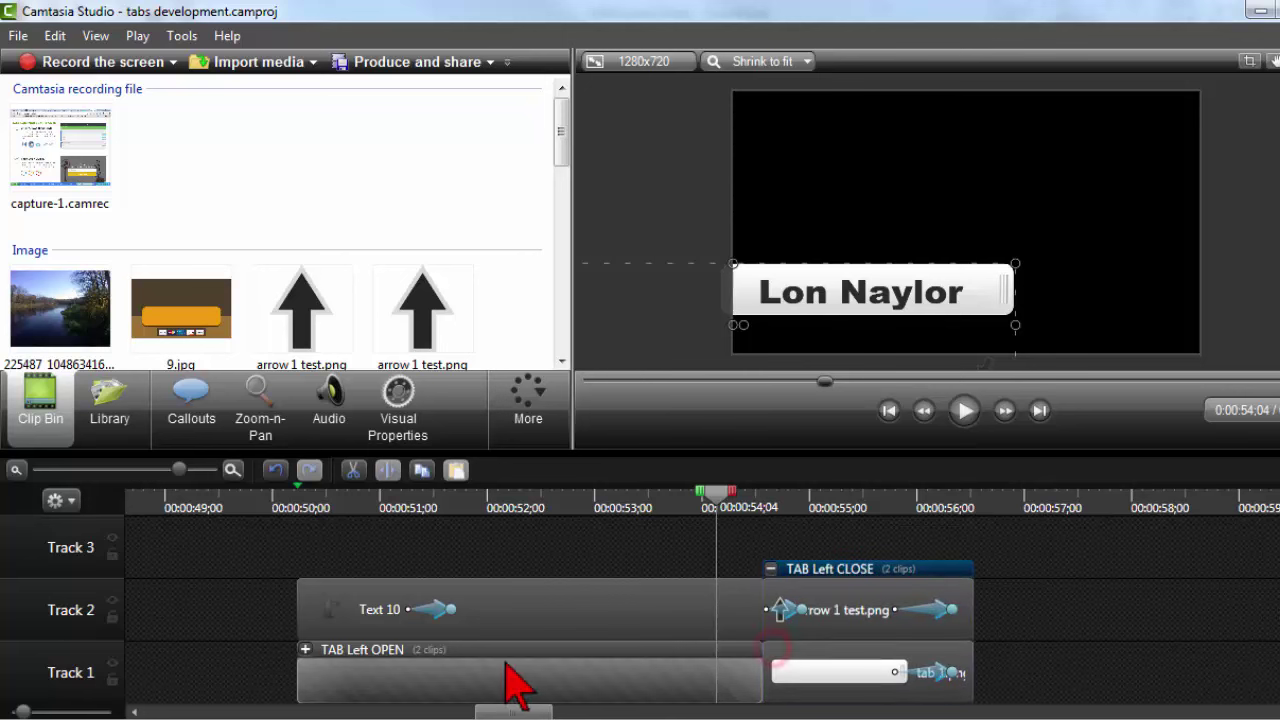
pyautogui.click(306, 651)
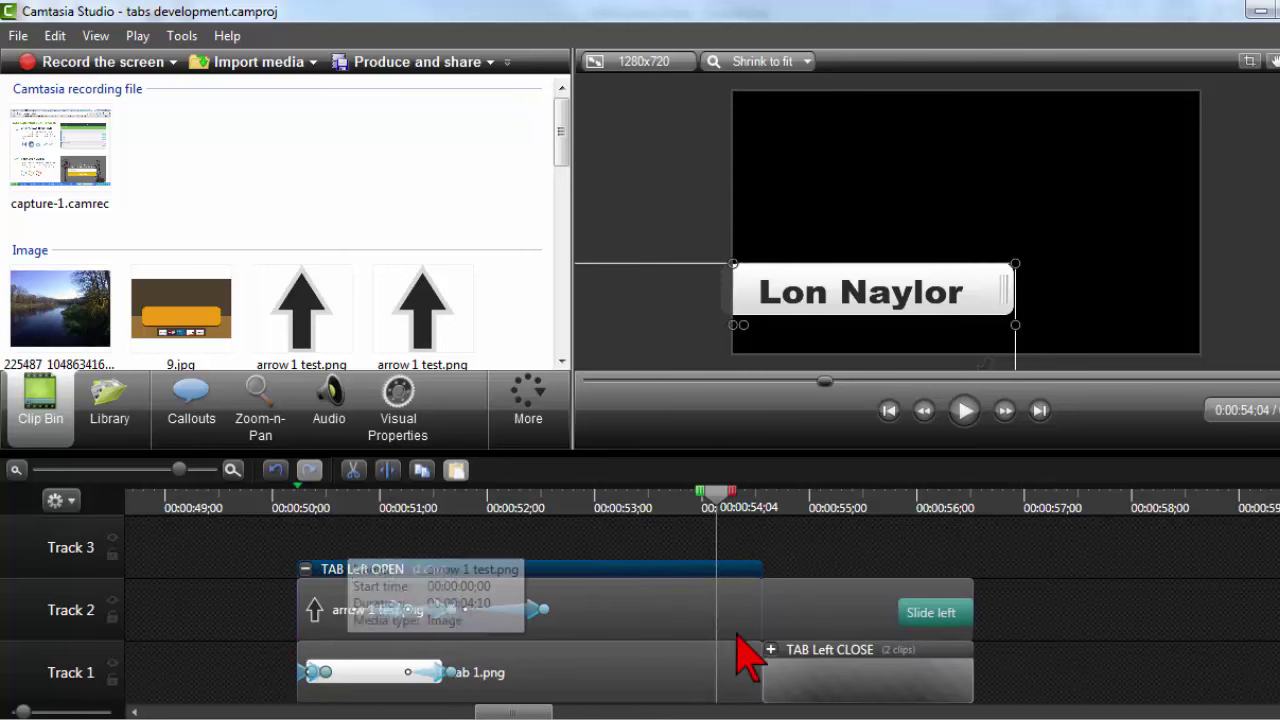
pyautogui.click(769, 649)
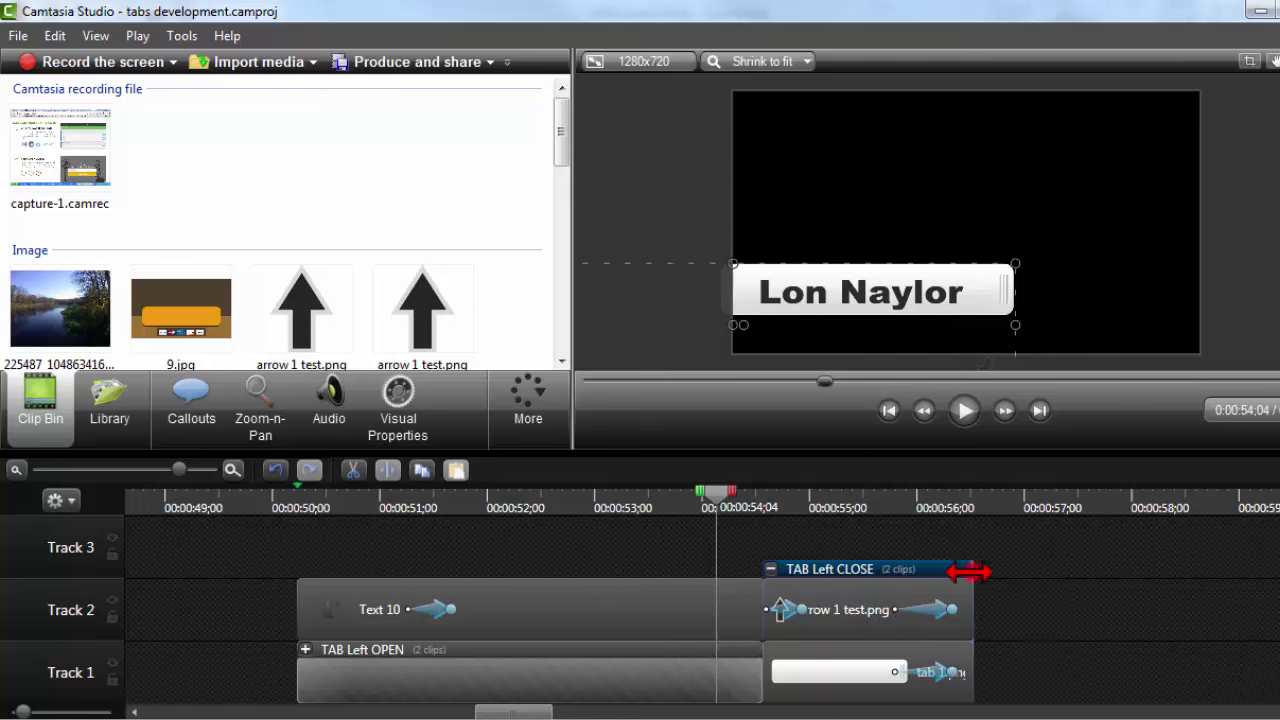
# Lengthen the TAB Left CLOSE group so it ends alongside the Text 10 callout.
pyautogui.moveTo(968, 571); pyautogui.dragTo(948, 548)
pyautogui.click(943, 635)
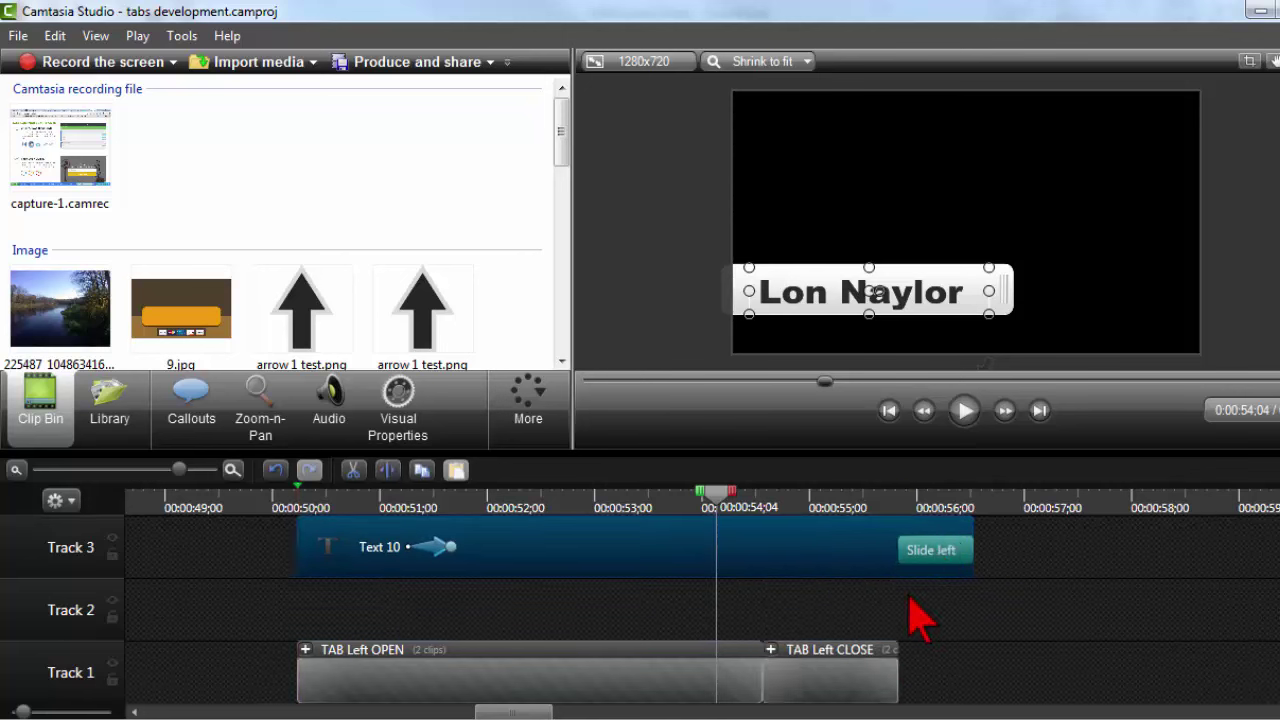
pyautogui.click(769, 650)
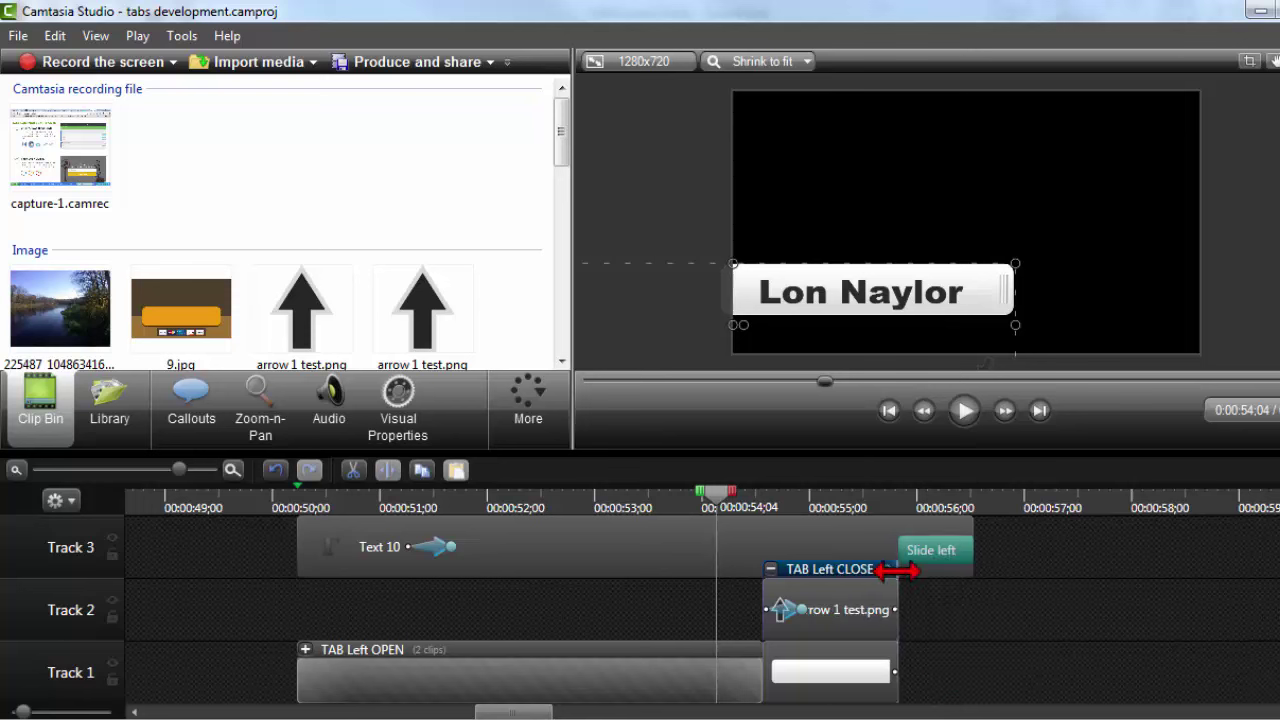
pyautogui.moveTo(897, 570); pyautogui.dragTo(977, 568)
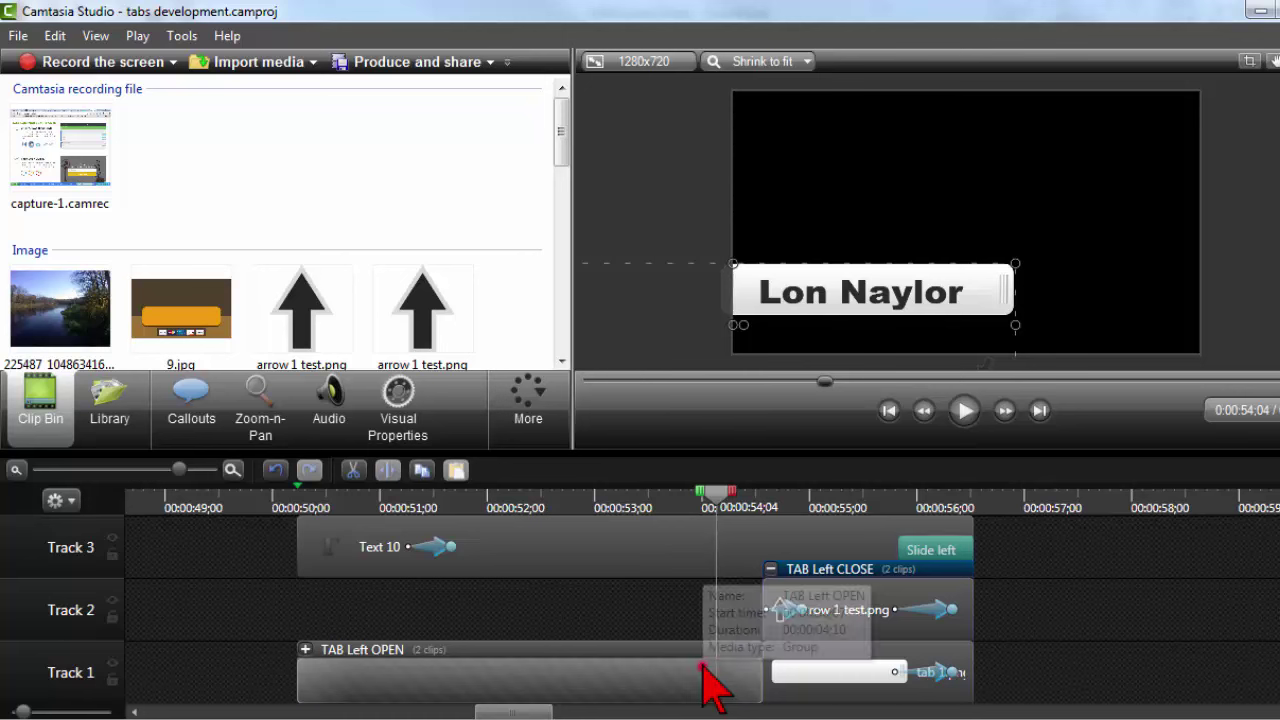
pyautogui.click(714, 672)
# Drag the arrow clip's animation in TAB Left CLOSE earlier, then collapse the group.
pyautogui.click(810, 678)
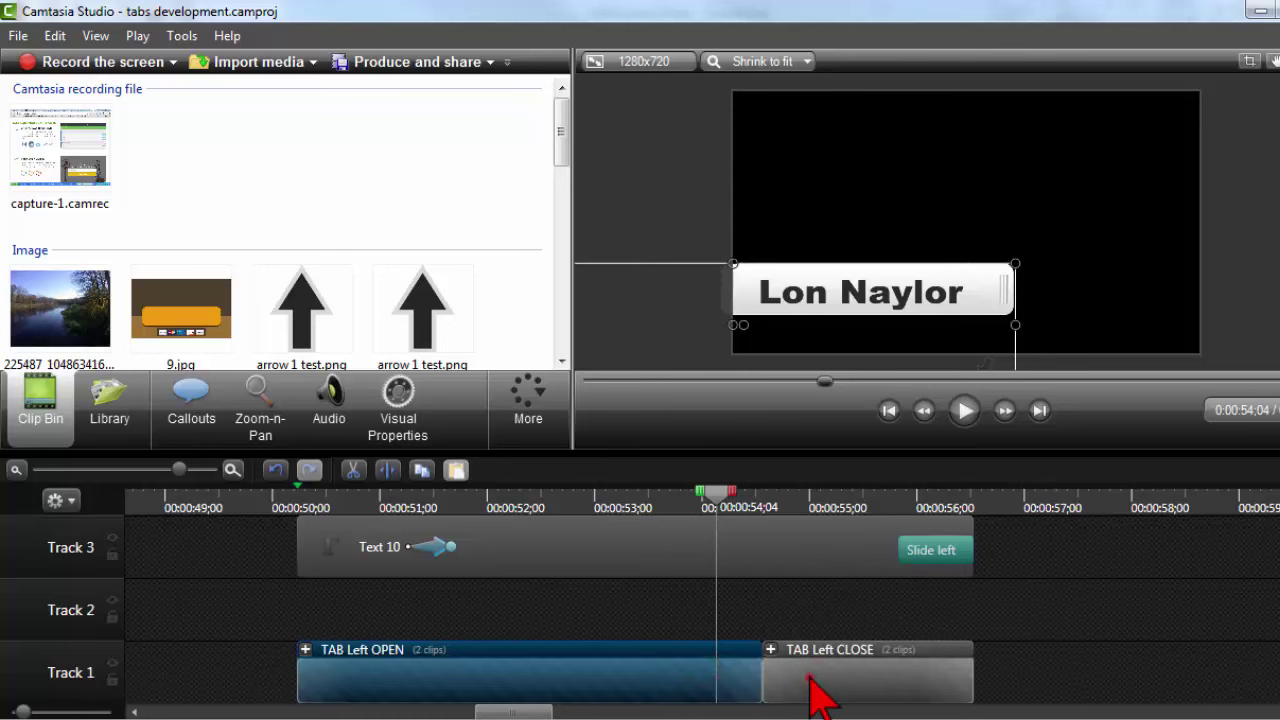
pyautogui.click(737, 683)
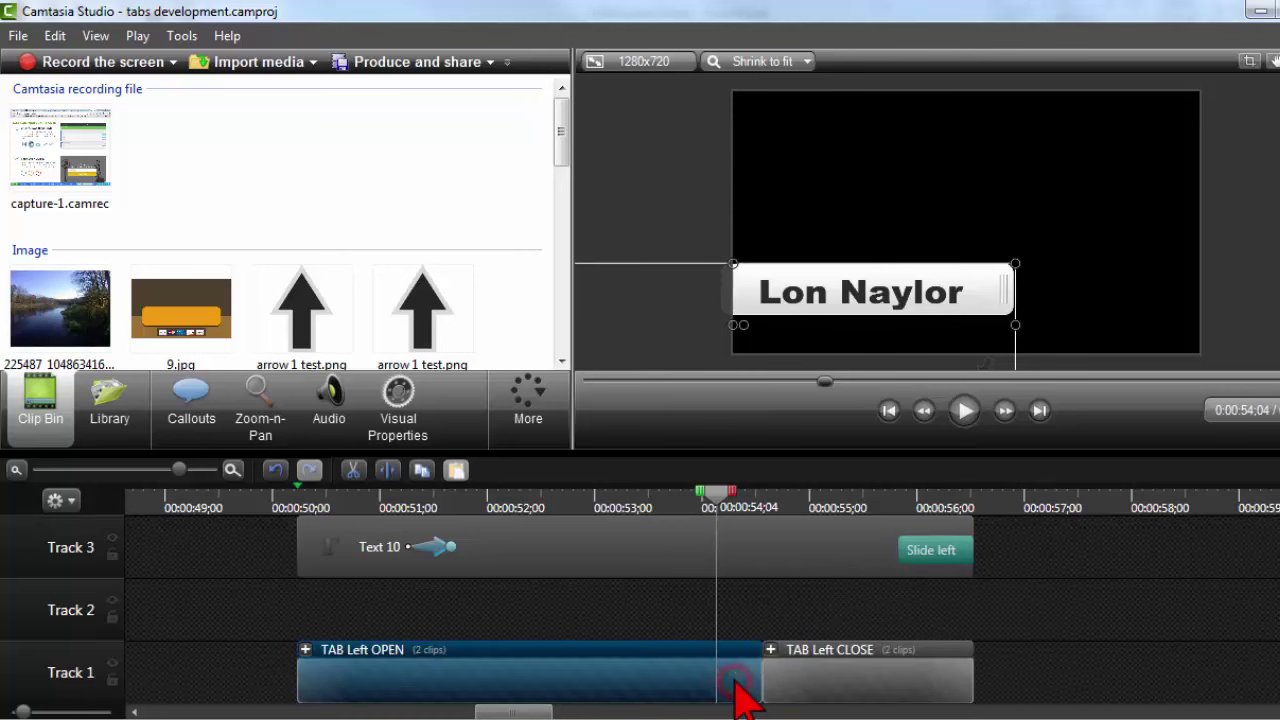
pyautogui.click(808, 679)
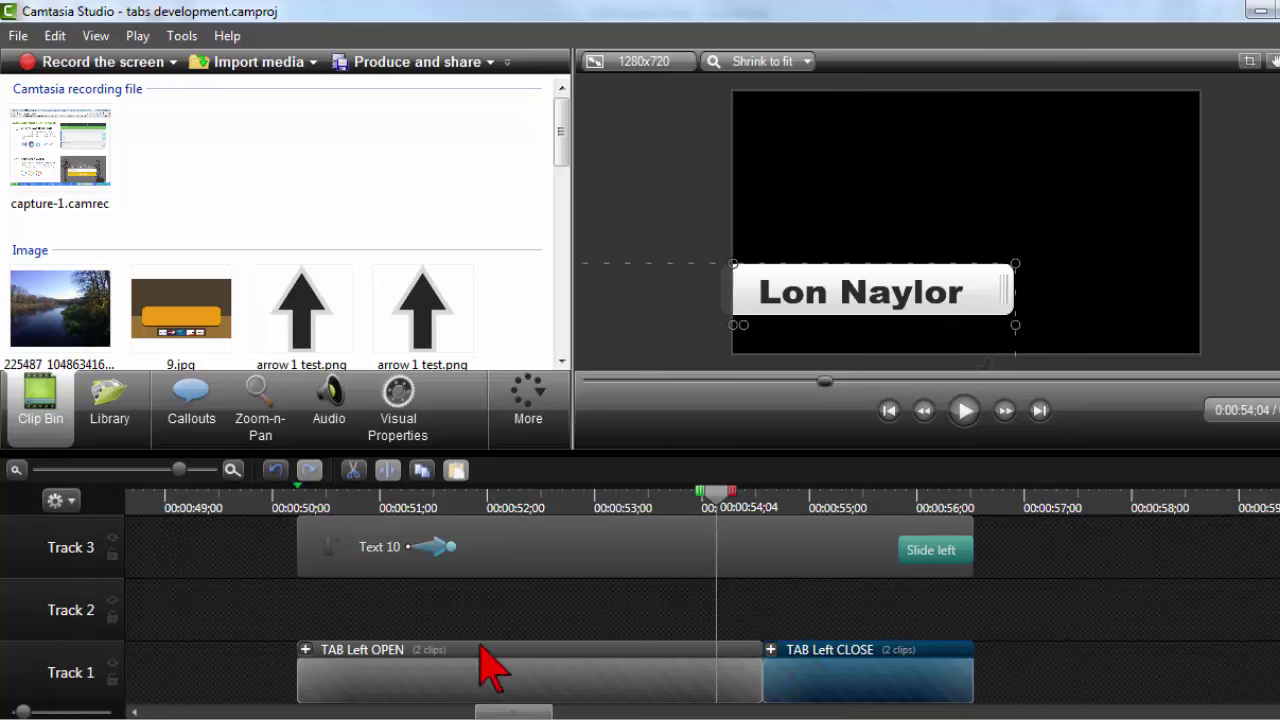
pyautogui.click(770, 650)
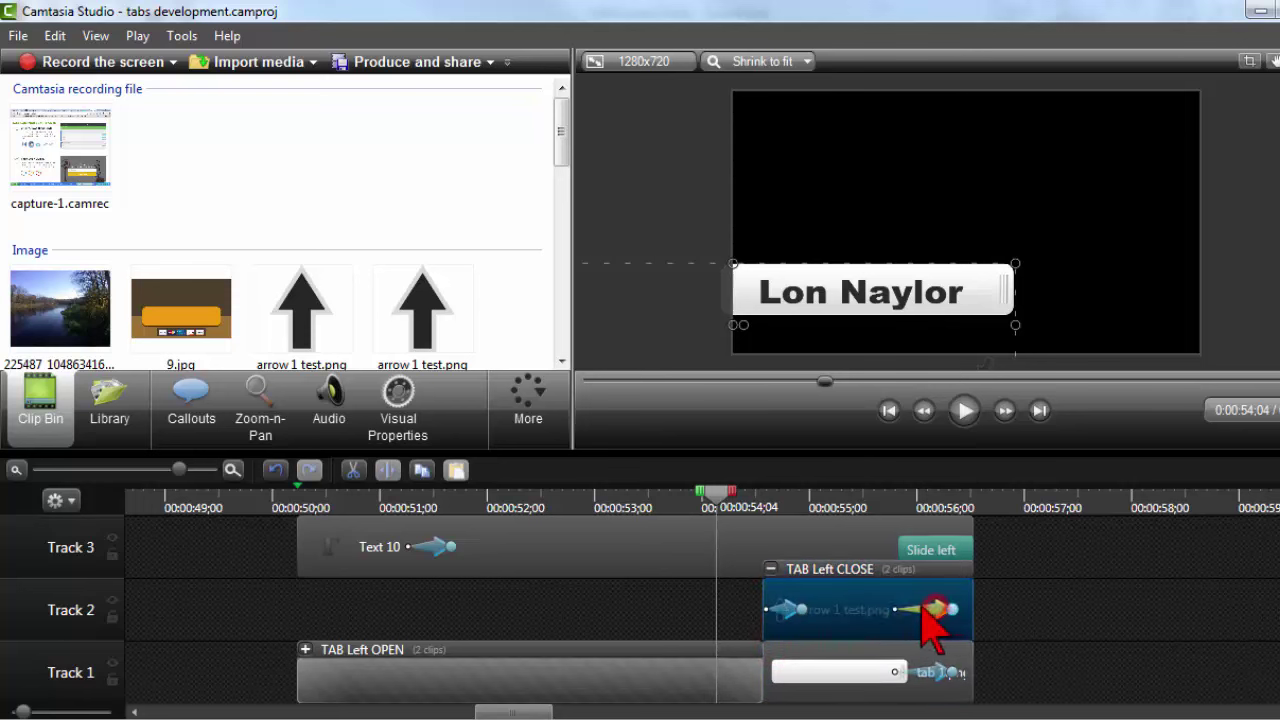
pyautogui.moveTo(935, 625); pyautogui.dragTo(985, 655)
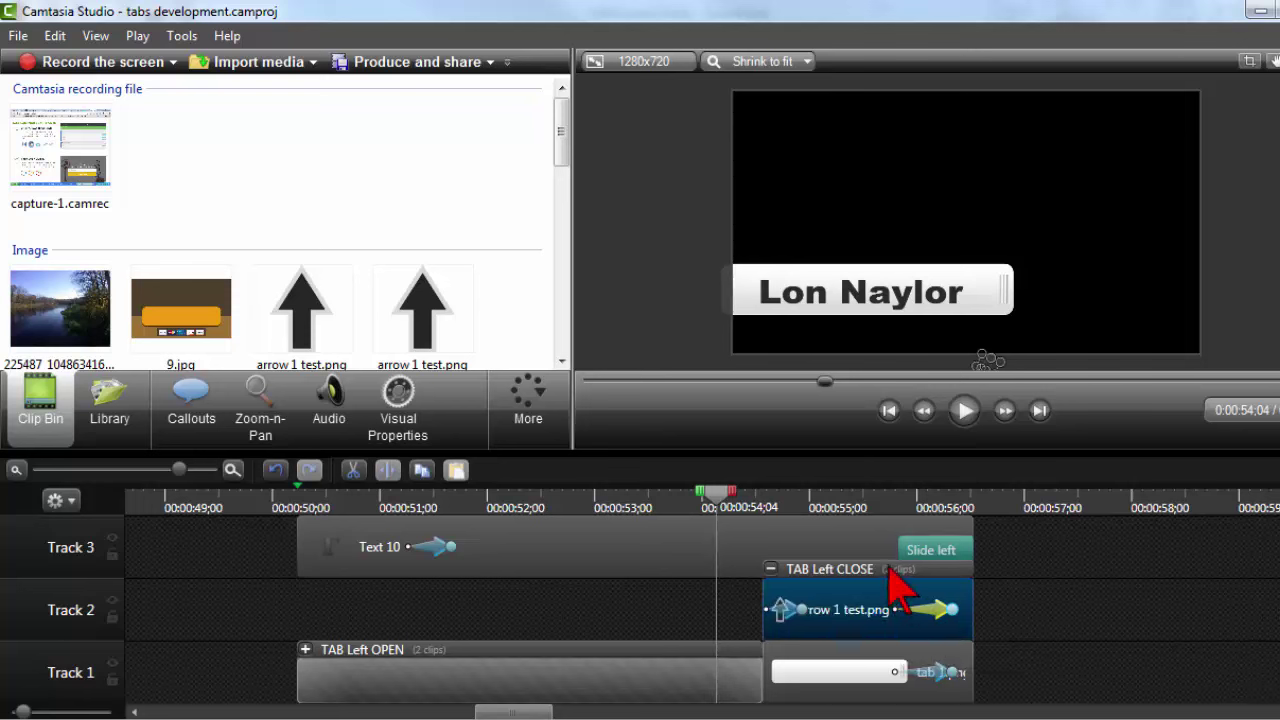
pyautogui.click(771, 569)
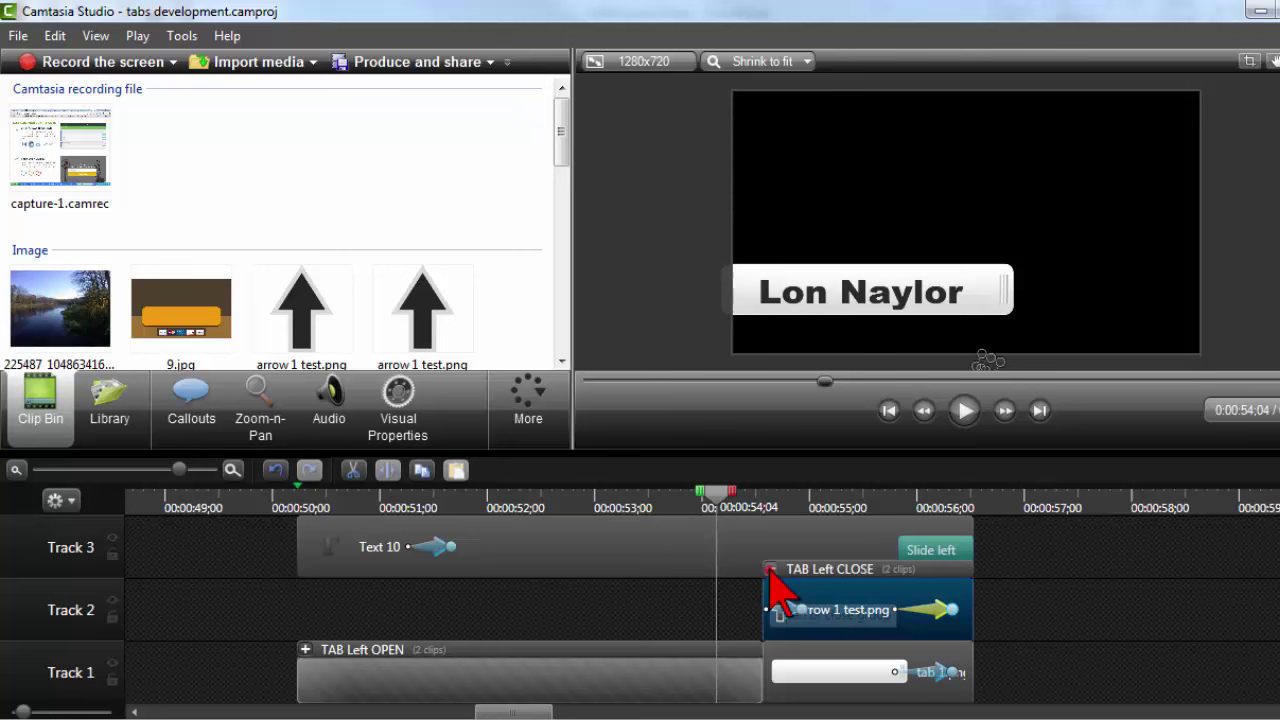
# Preview the tab opening and closing from about 0:53, then return to 0:49;19.
pyautogui.click(604, 598)
pyautogui.click(552, 668)
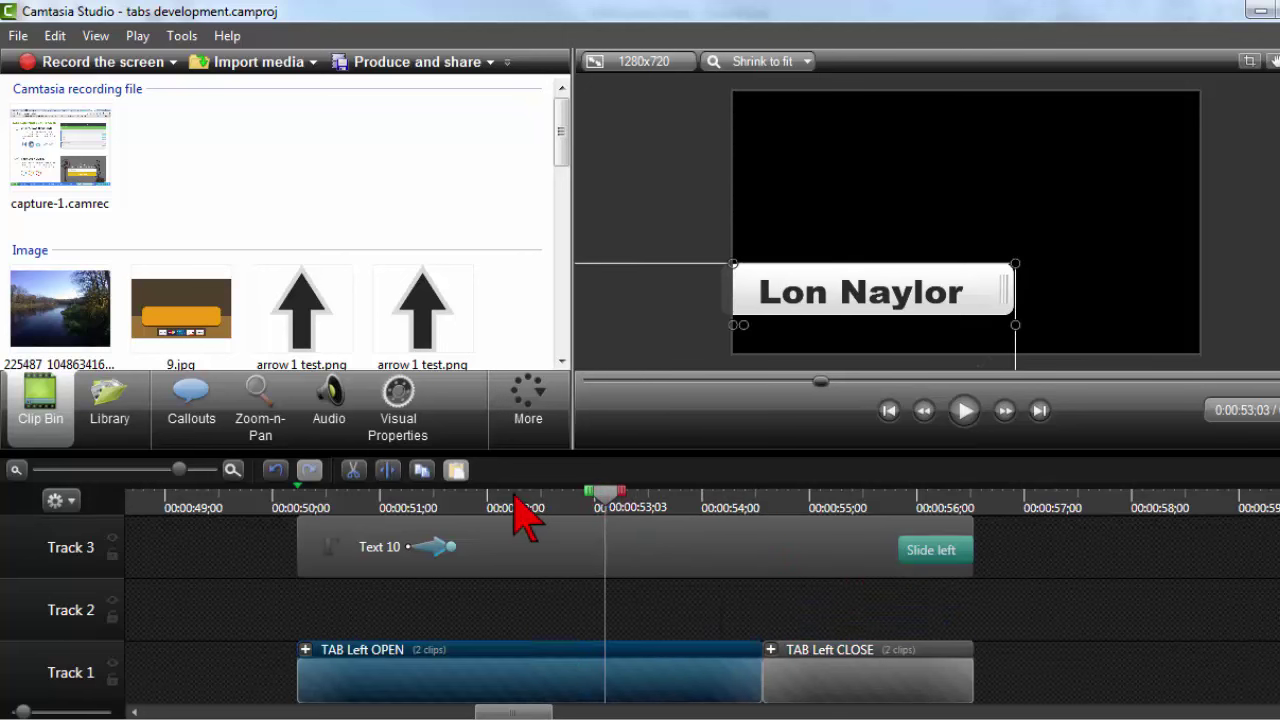
pyautogui.moveTo(600, 493); pyautogui.dragTo(742, 551)
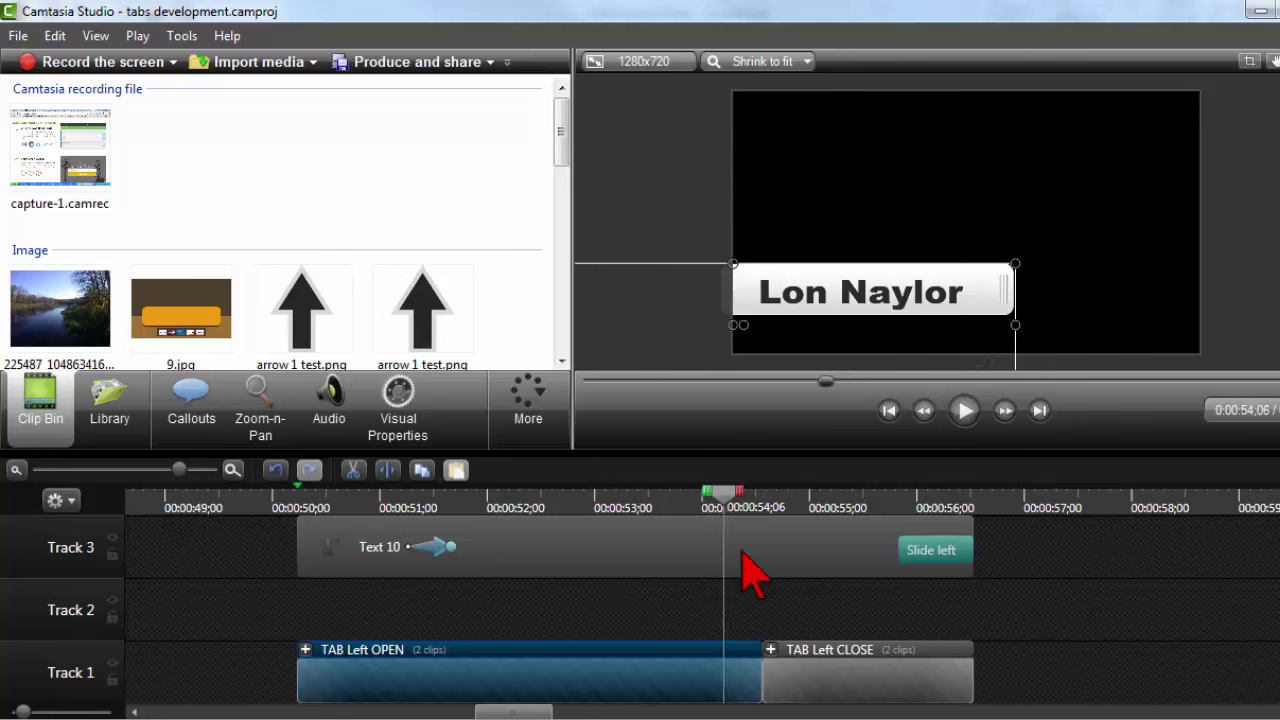
pyautogui.click(812, 650)
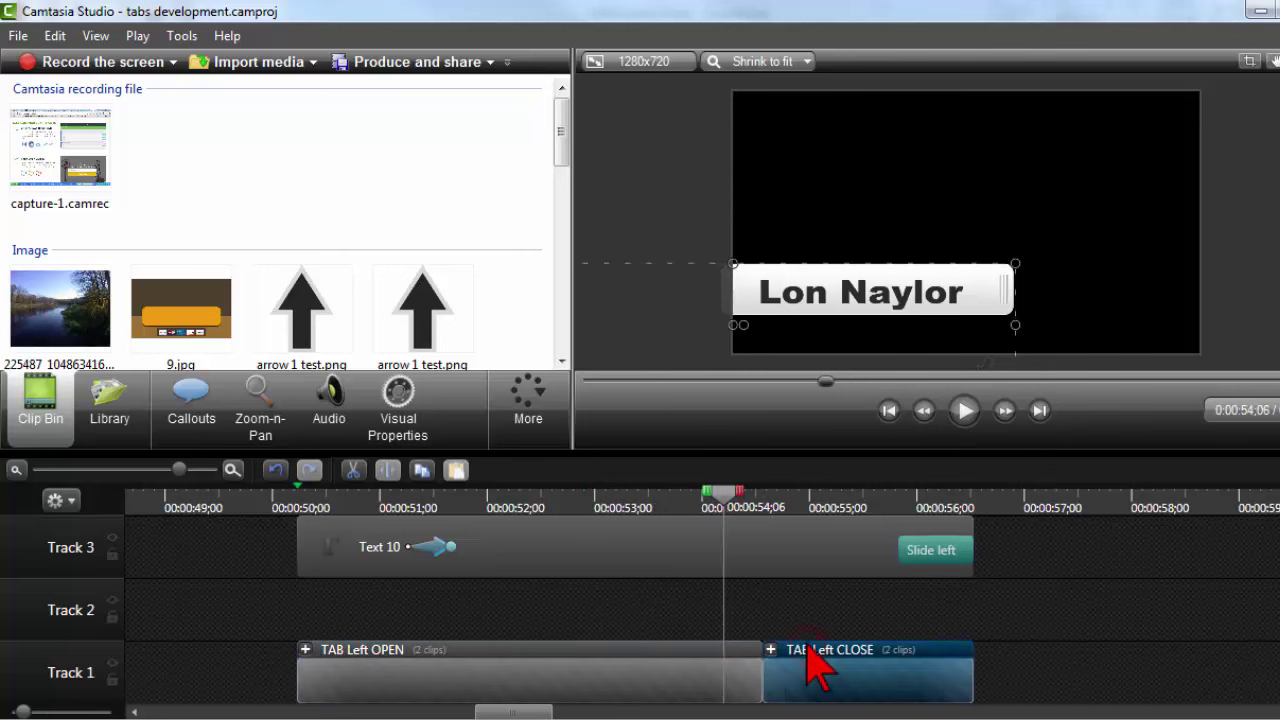
pyautogui.click(822, 496)
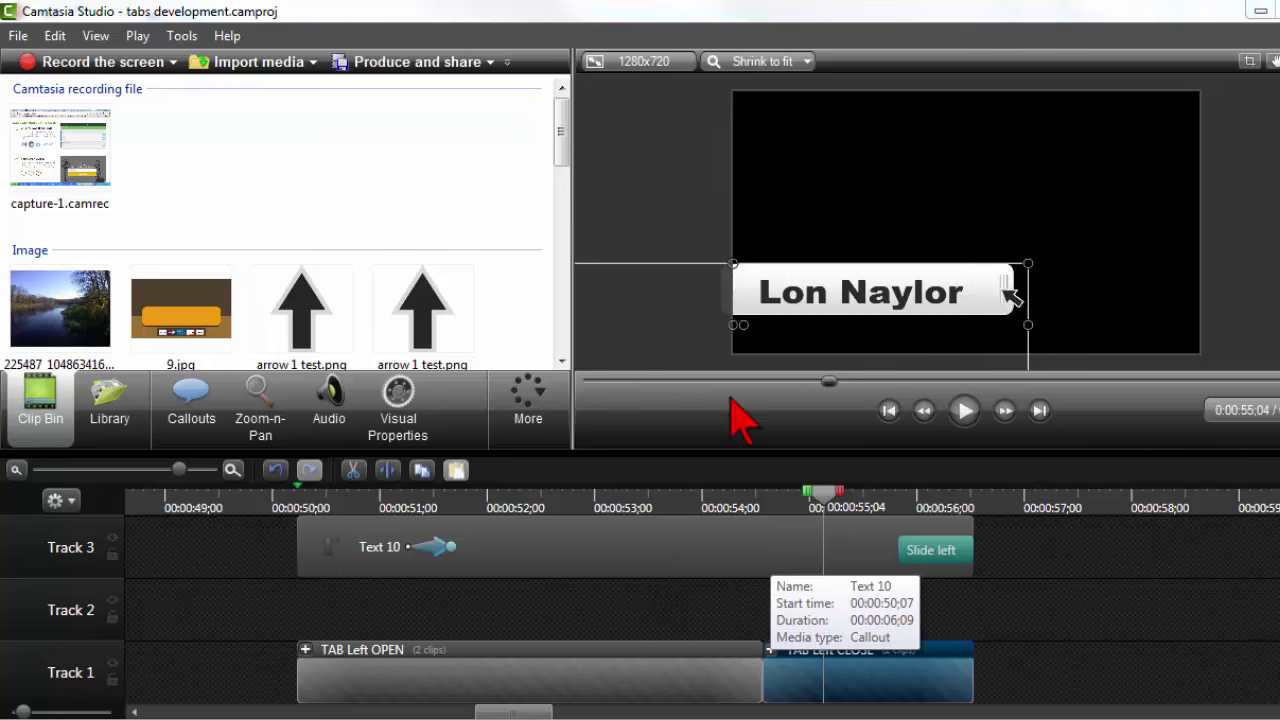
pyautogui.click(237, 503)
pyautogui.scroll(-2, 329, 663)
# Review the earlier clips near 0:28 by scrubbing the playhead through them.
pyautogui.scroll(-5, 314, 634)
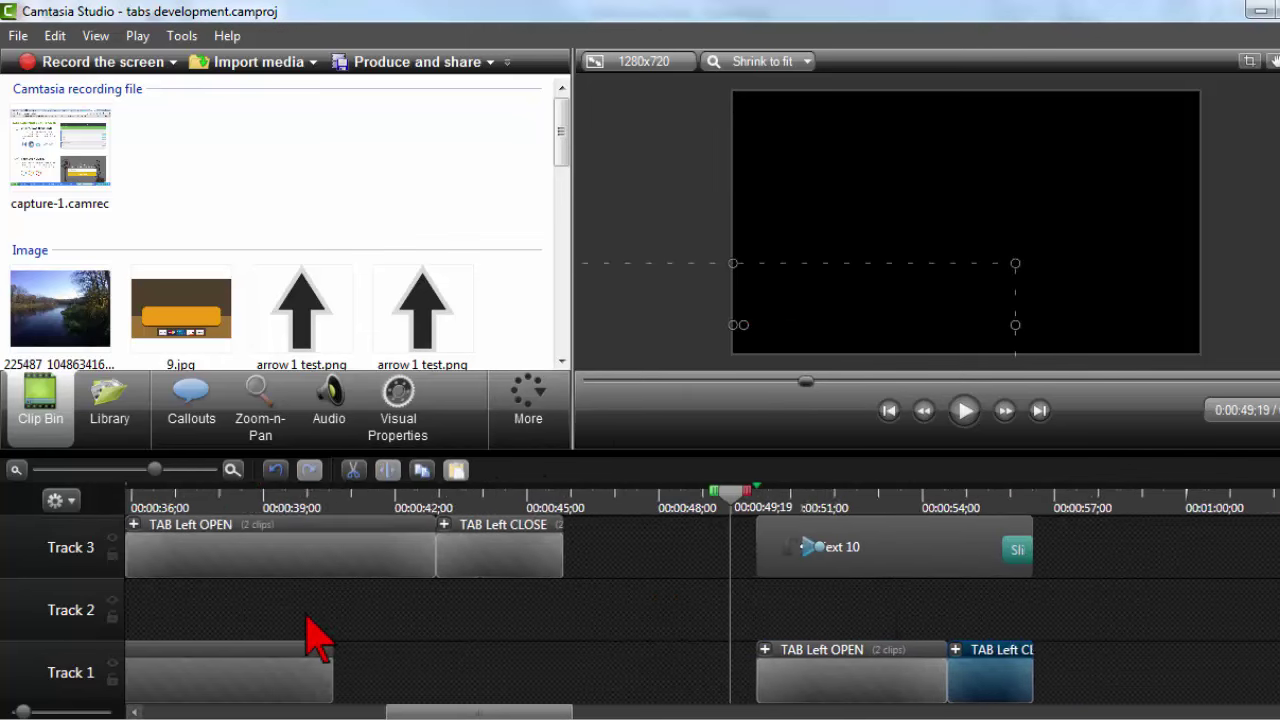
pyautogui.click(378, 502)
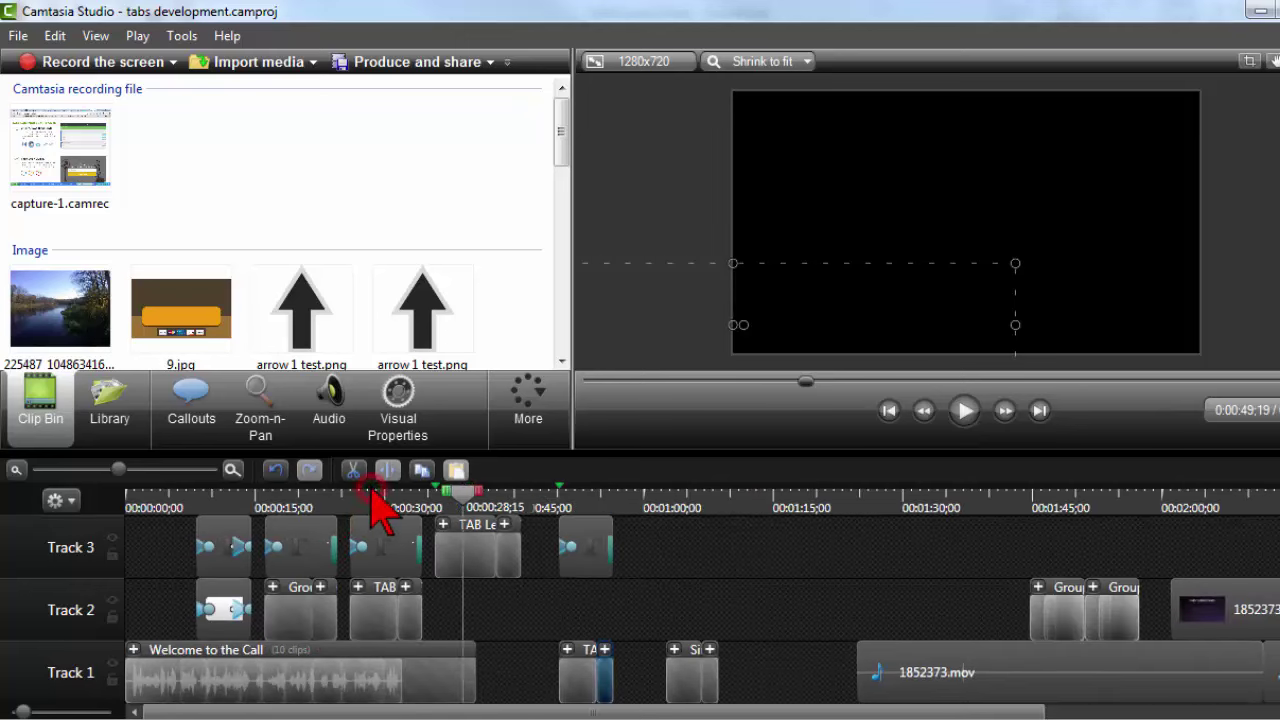
pyautogui.moveTo(381, 494); pyautogui.dragTo(190, 503)
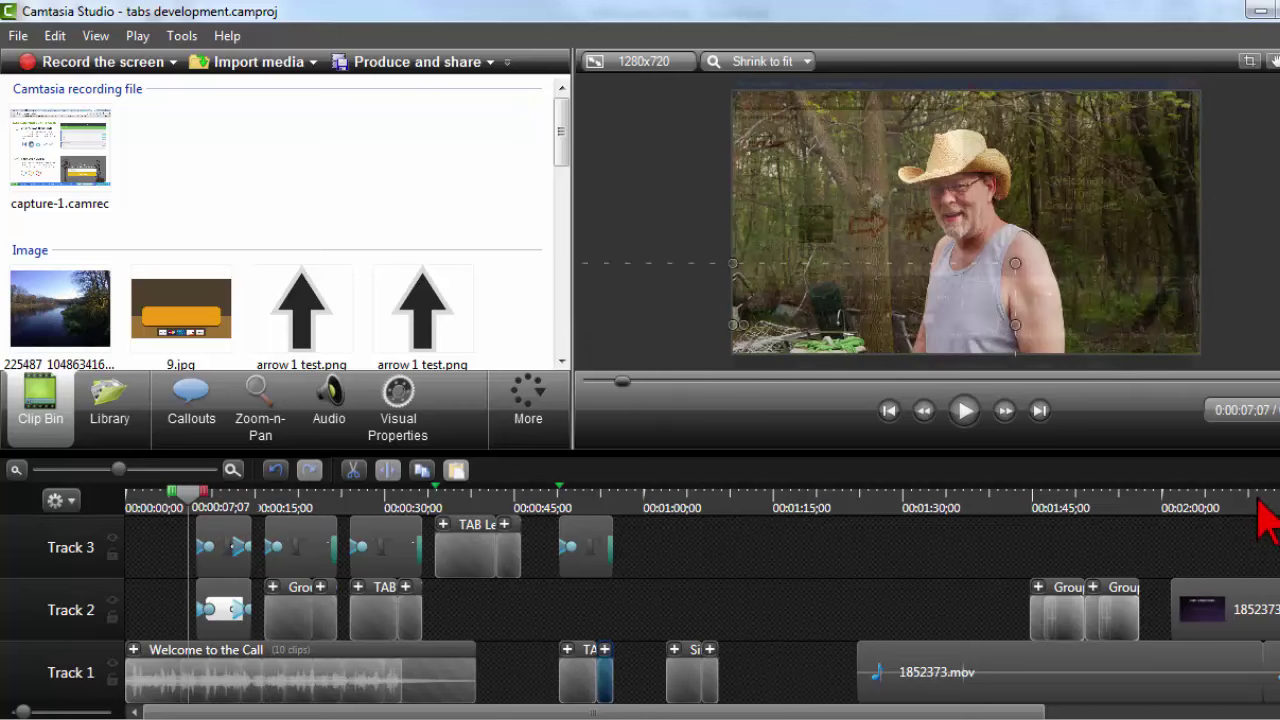
# Scrub the Lon Naylor tab to 1:47;24, then move one of its group's clips up onto Track 3.
pyautogui.click(1050, 508)
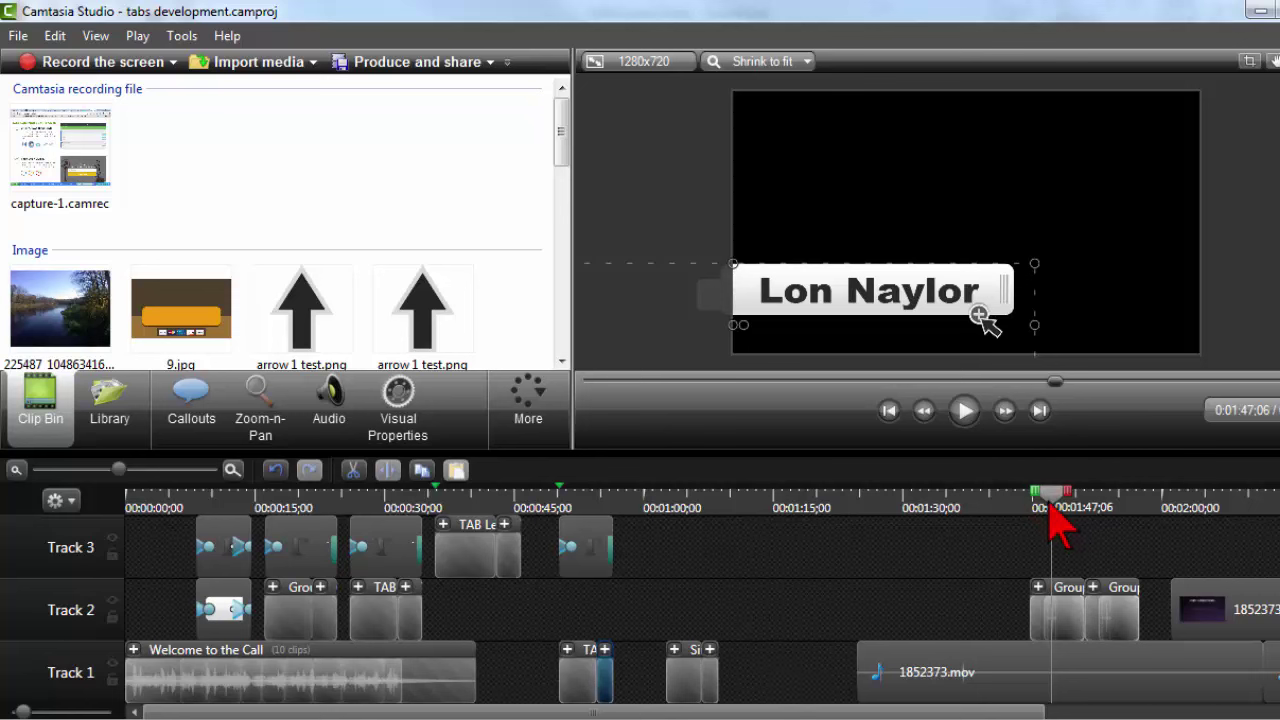
pyautogui.moveTo(1030, 497); pyautogui.dragTo(1048, 500)
pyautogui.moveTo(1040, 498); pyautogui.dragTo(1049, 500)
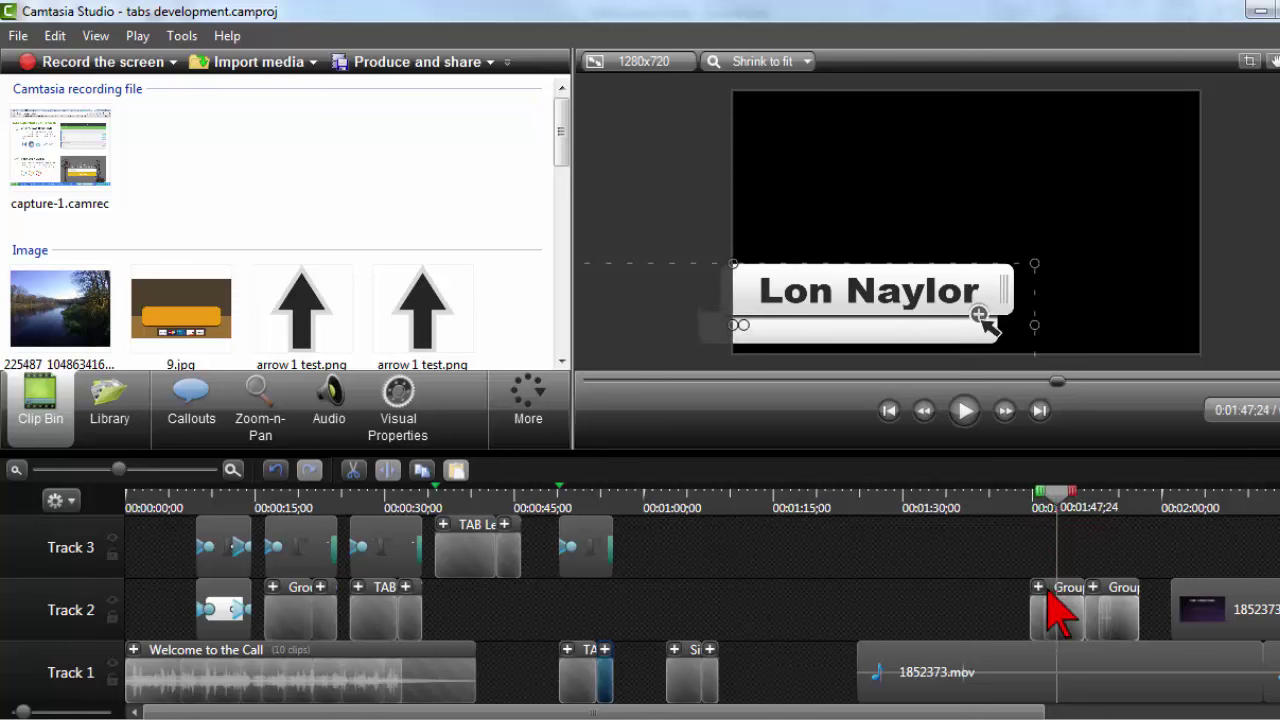
pyautogui.moveTo(1045, 609); pyautogui.dragTo(1058, 528)
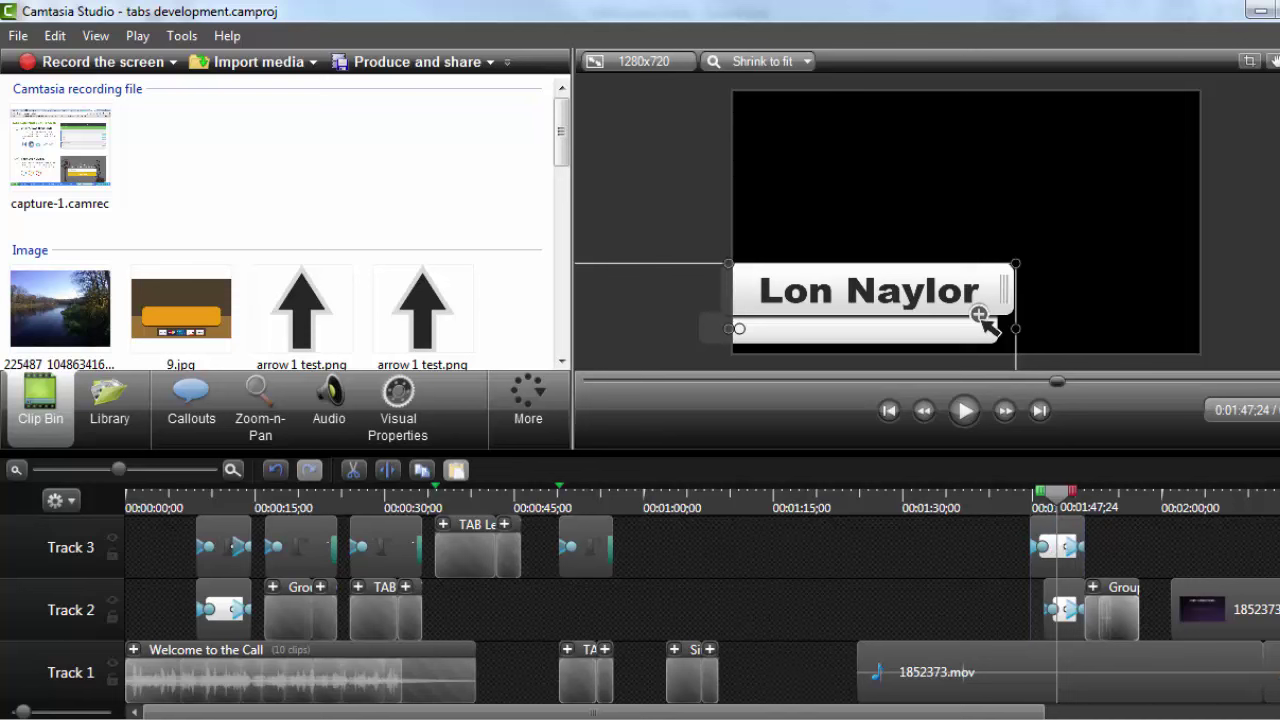
# Trim the start of the Track 5 clip later in the Lon Naylor group.
pyautogui.scroll(3, 1195, 590)
pyautogui.moveTo(1047, 570); pyautogui.dragTo(1061, 570)
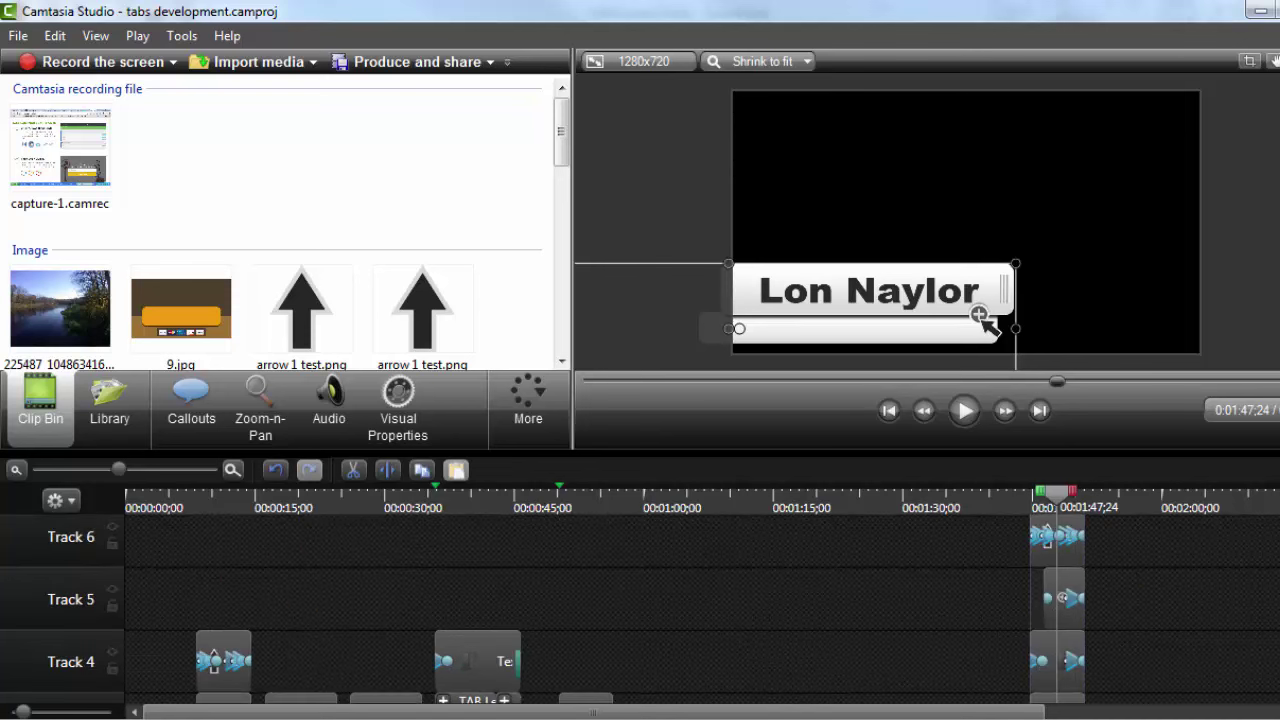
pyautogui.scroll(2, 1060, 590)
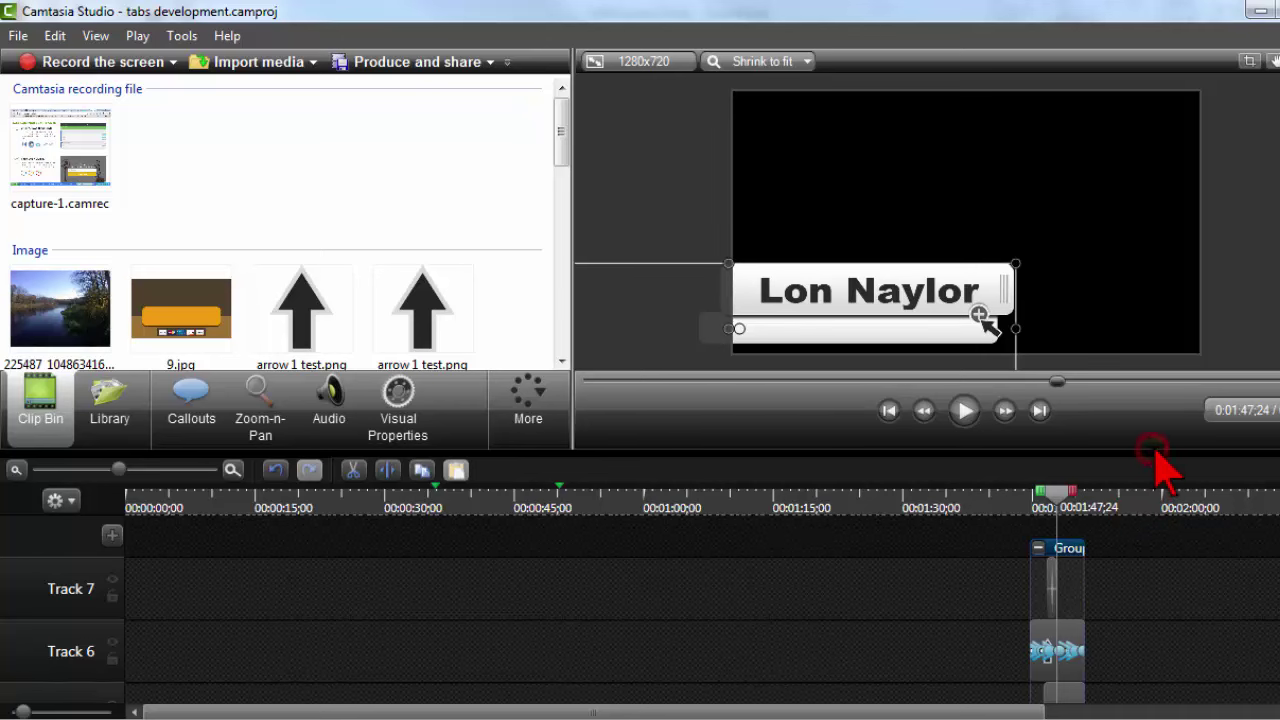
# Enlarge the timeline to show Tracks 2–6 and select the tab 1.png clip on Track 3.
pyautogui.moveTo(1157, 452); pyautogui.dragTo(1157, 274)
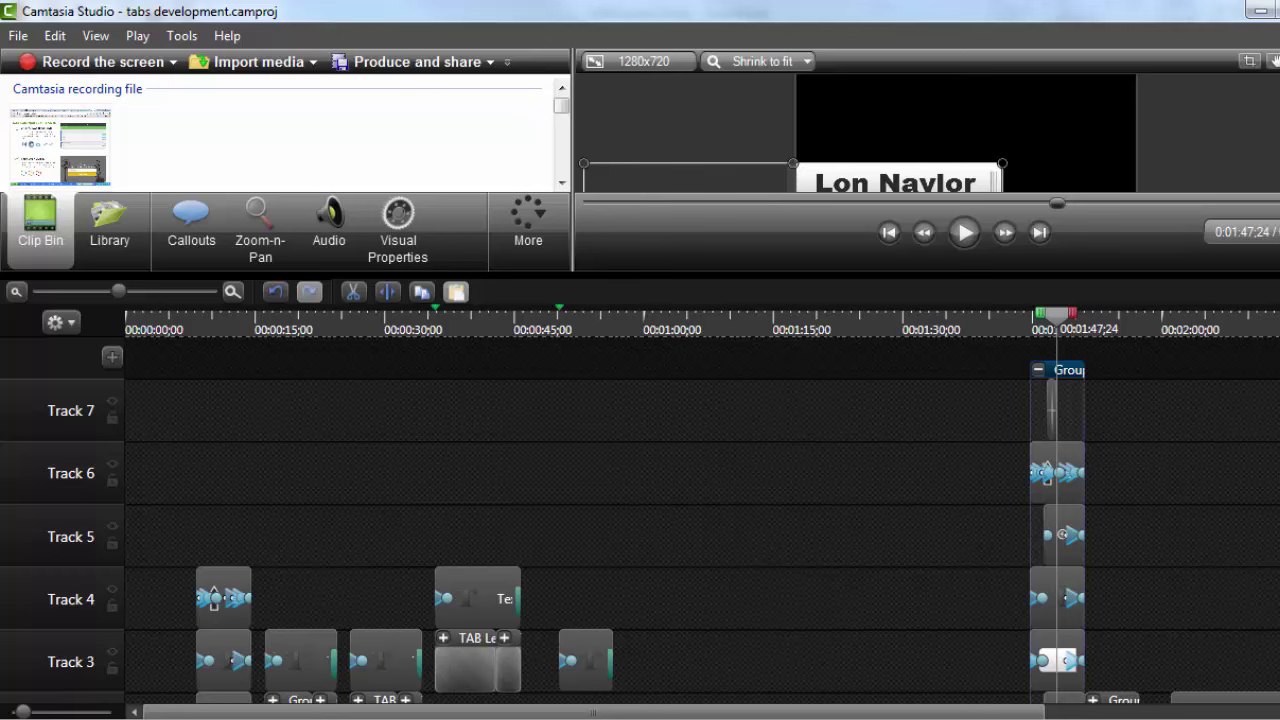
pyautogui.scroll(-3, 640, 520)
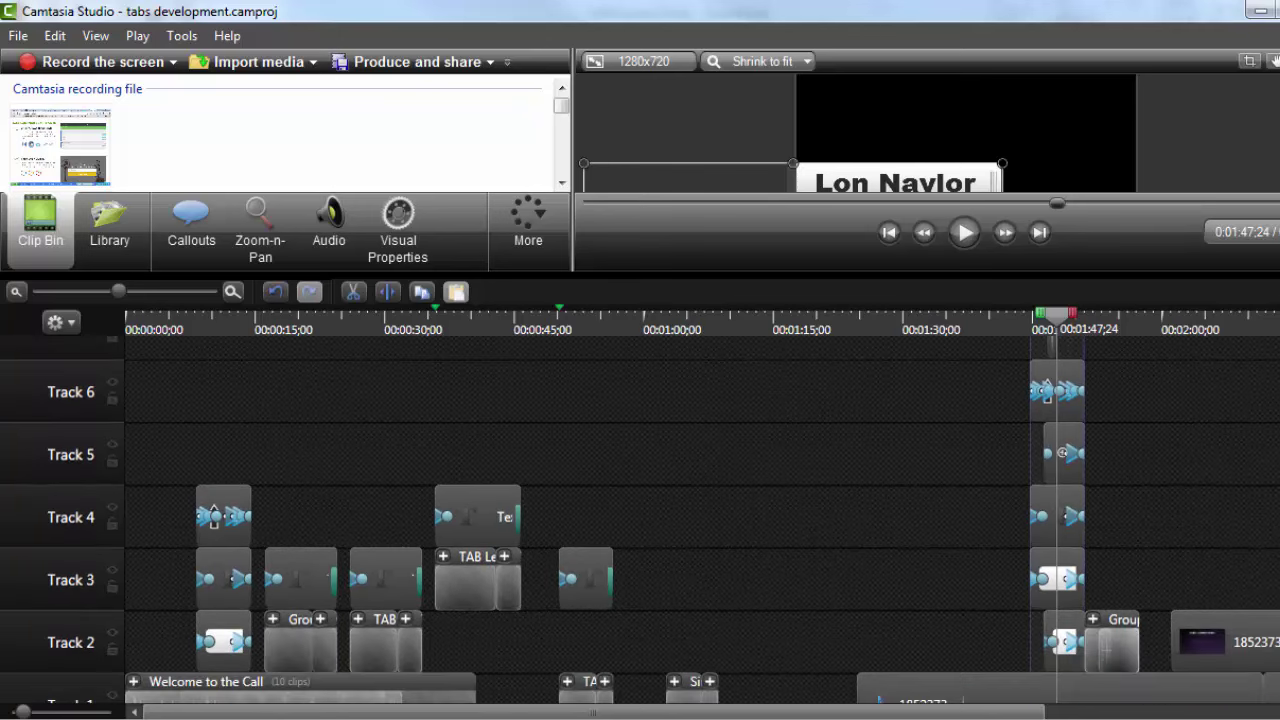
pyautogui.click(1062, 572)
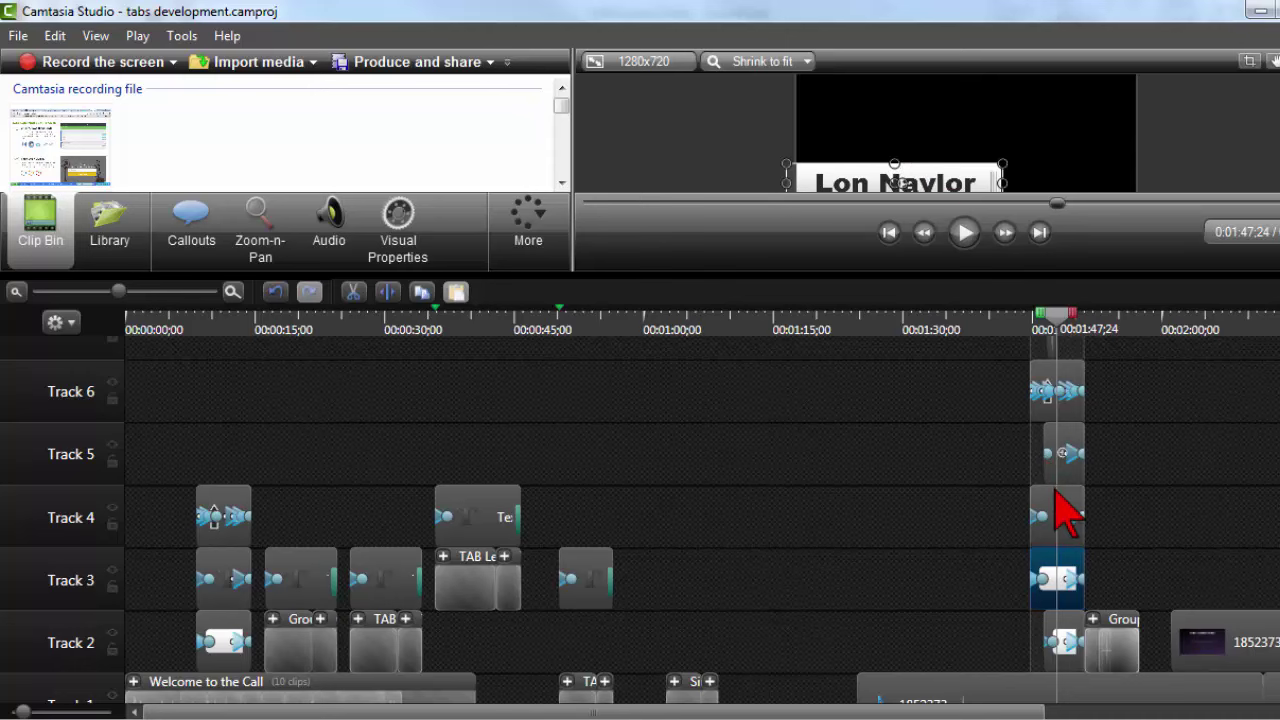
# In the TABS Lower Thirds presentation, go to slide 4 and select the lower rounded tab bar.
pyautogui.moveTo(430, 712)
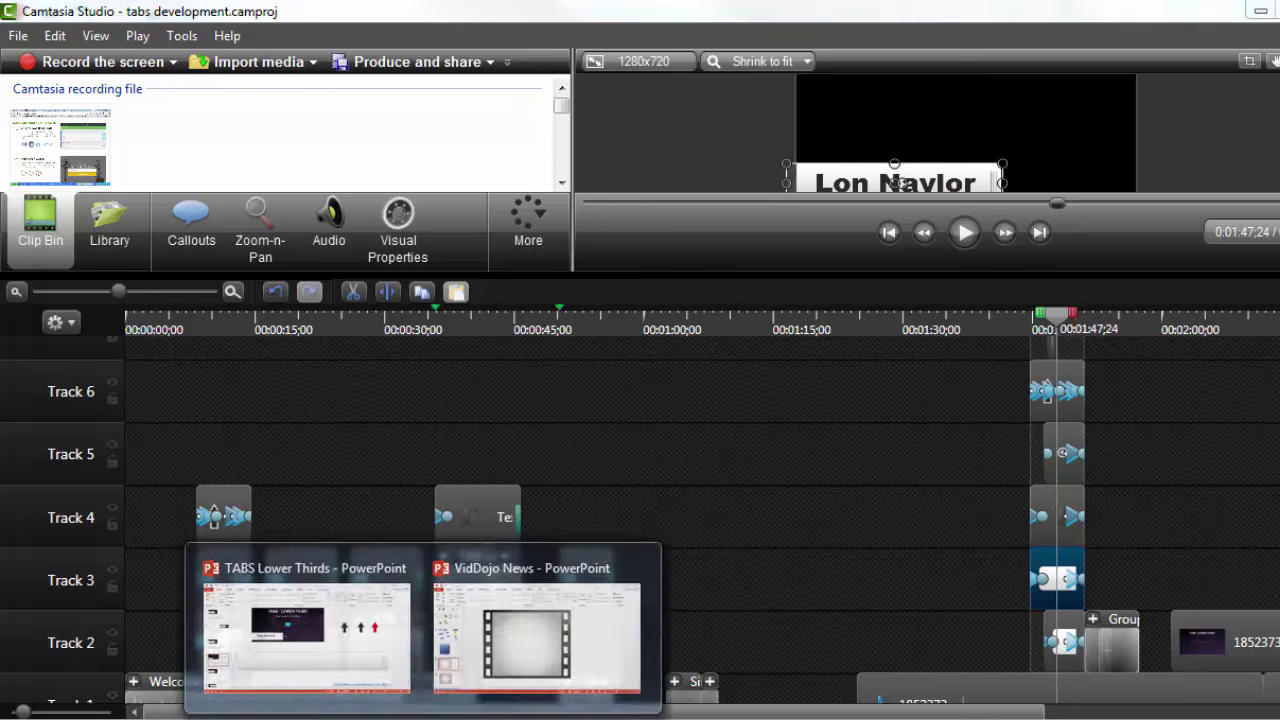
pyautogui.click(375, 642)
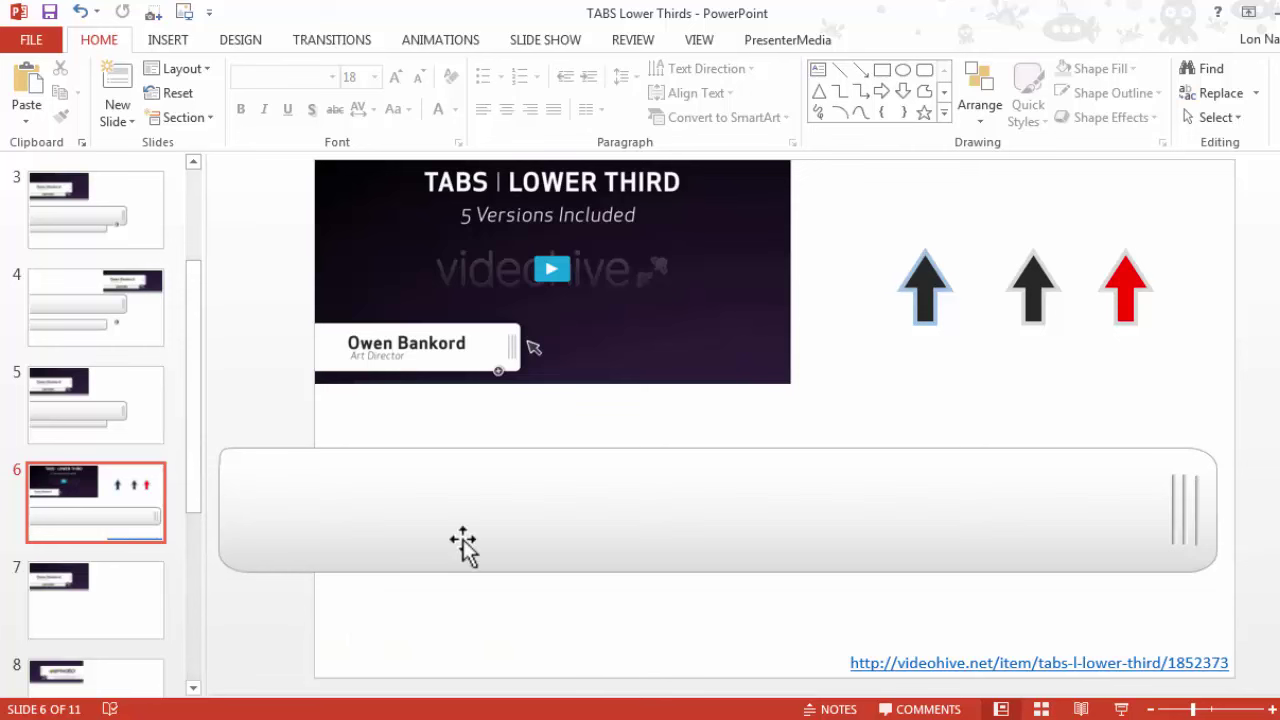
pyautogui.click(126, 413)
pyautogui.click(113, 335)
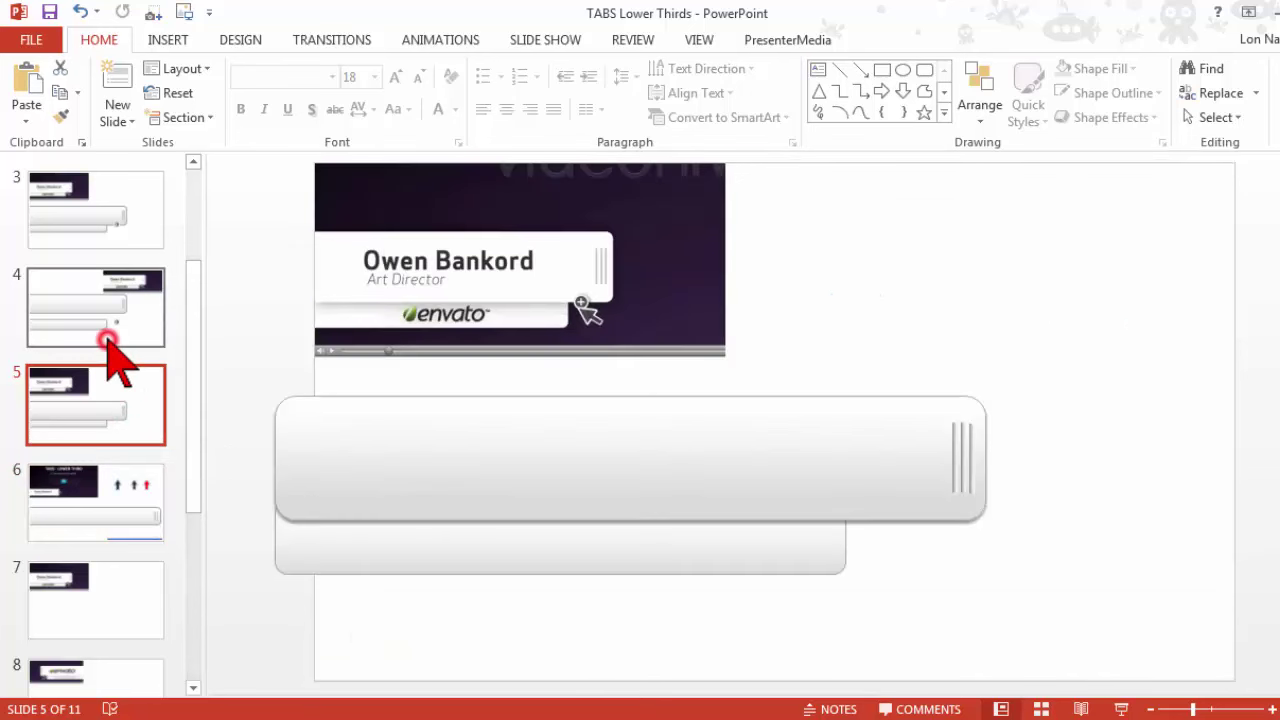
pyautogui.click(490, 544)
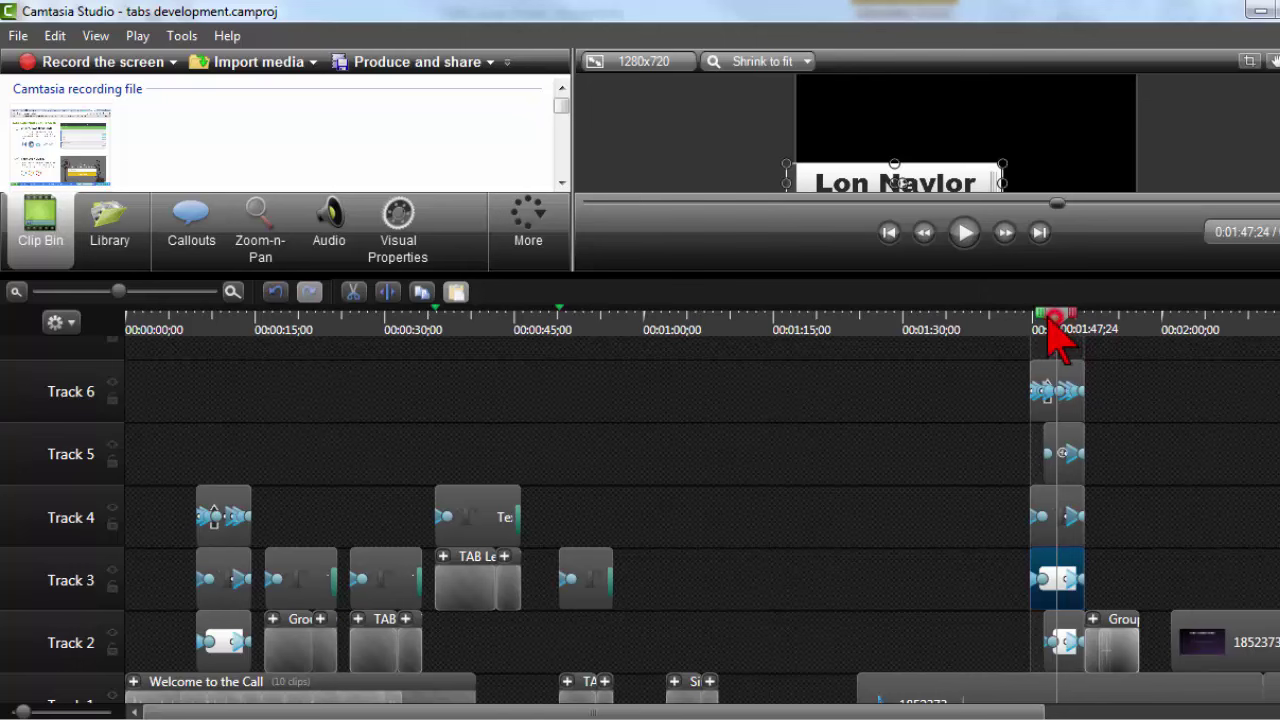
# Scrub the name tab sliding out, compare with the videohive page, and select the Lon Naylor title.
pyautogui.moveTo(1058, 335); pyautogui.dragTo(1150, 340)
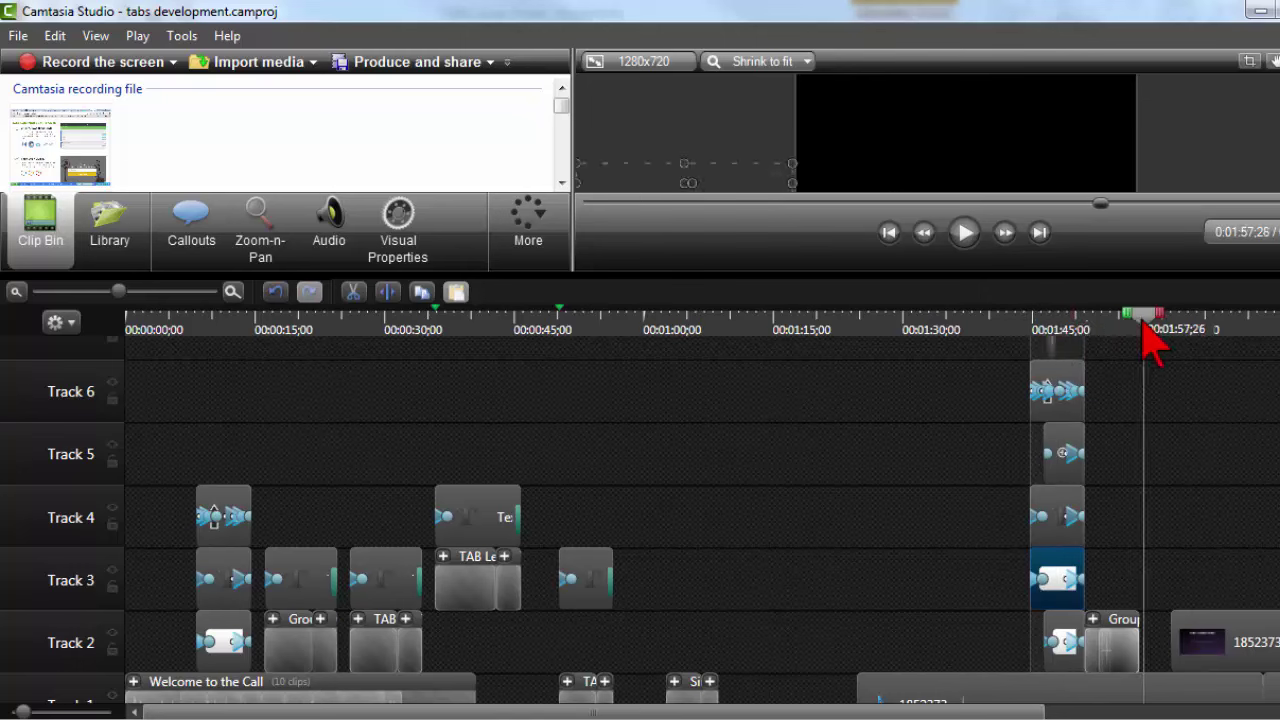
pyautogui.hotkey('alt', 'Tab')
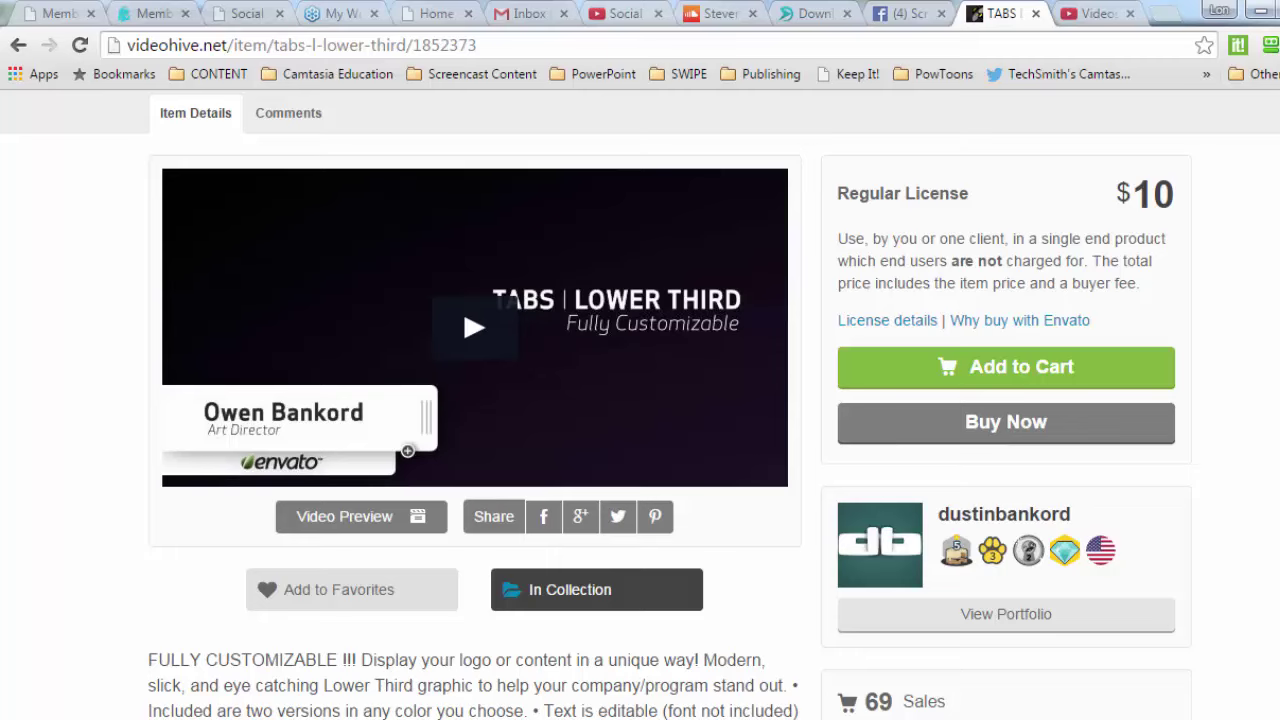
pyautogui.hotkey('alt', 'Tab')
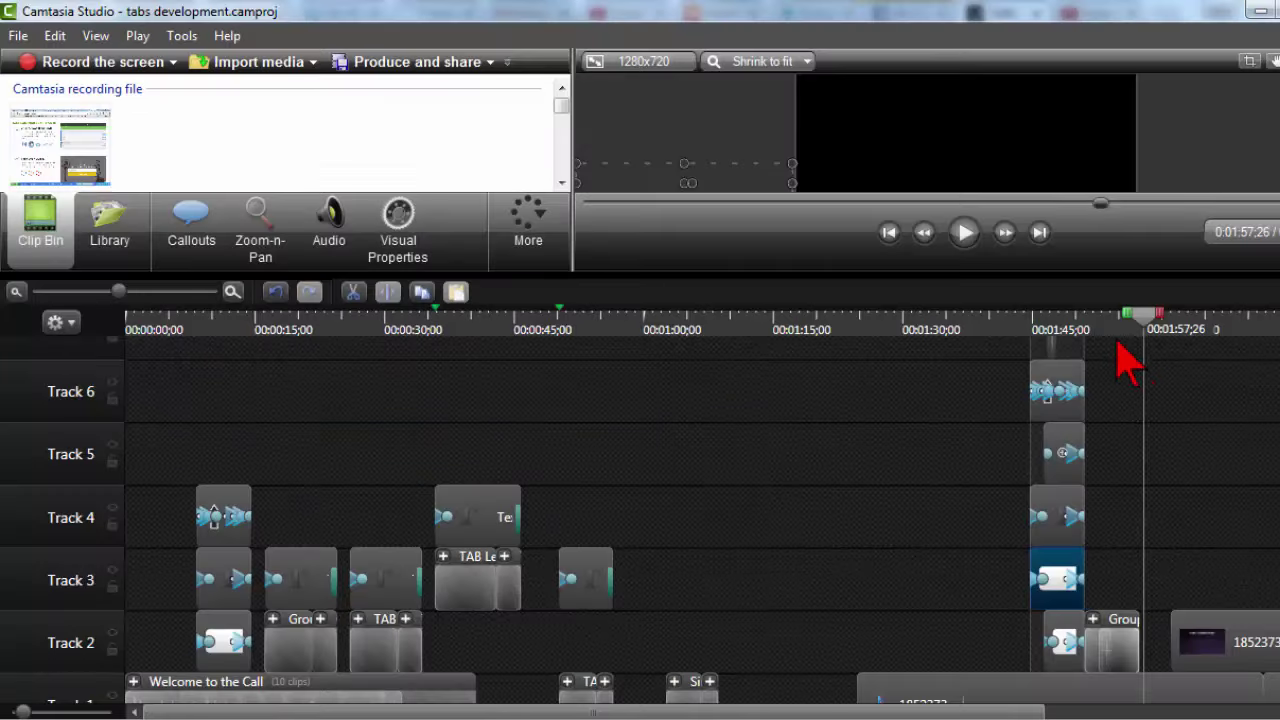
pyautogui.click(1064, 331)
pyautogui.click(898, 182)
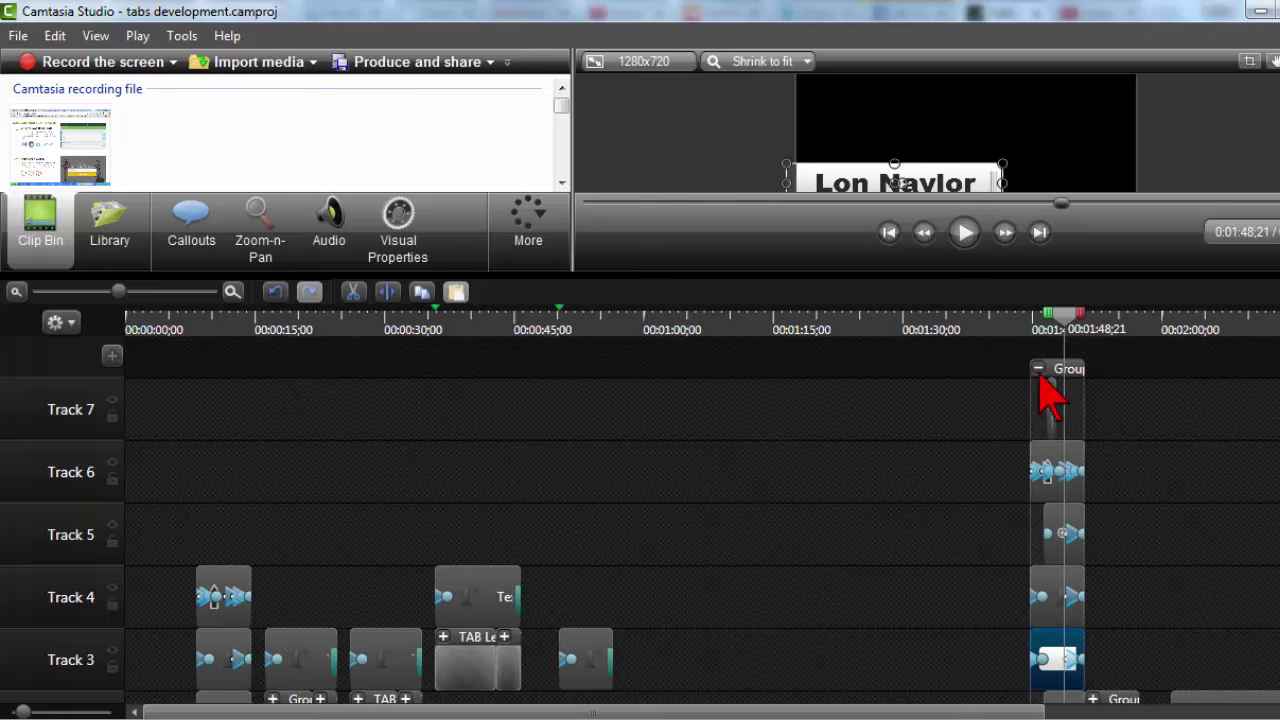
# Collapse the Lon Naylor group, enlarge the preview, and play from 1:21;13 until the tab opens.
pyautogui.click(1038, 369)
pyautogui.scroll(-2, 1103, 534)
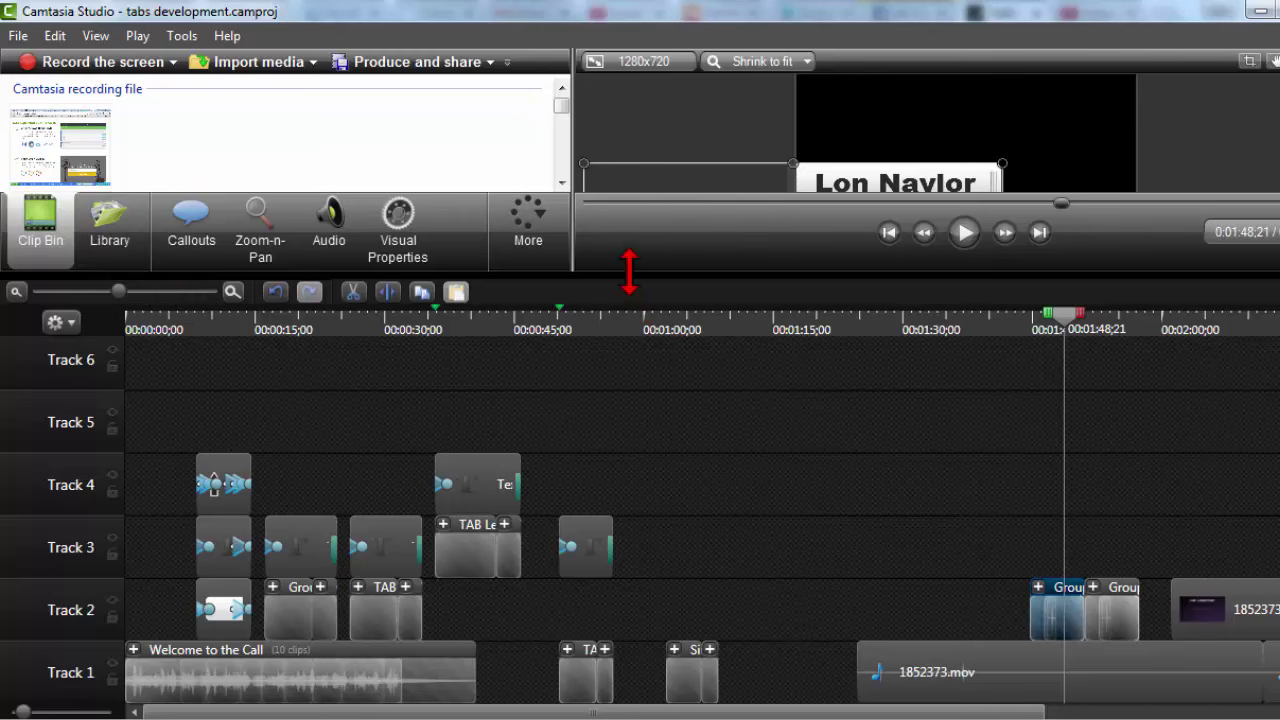
pyautogui.moveTo(629, 280); pyautogui.dragTo(632, 485)
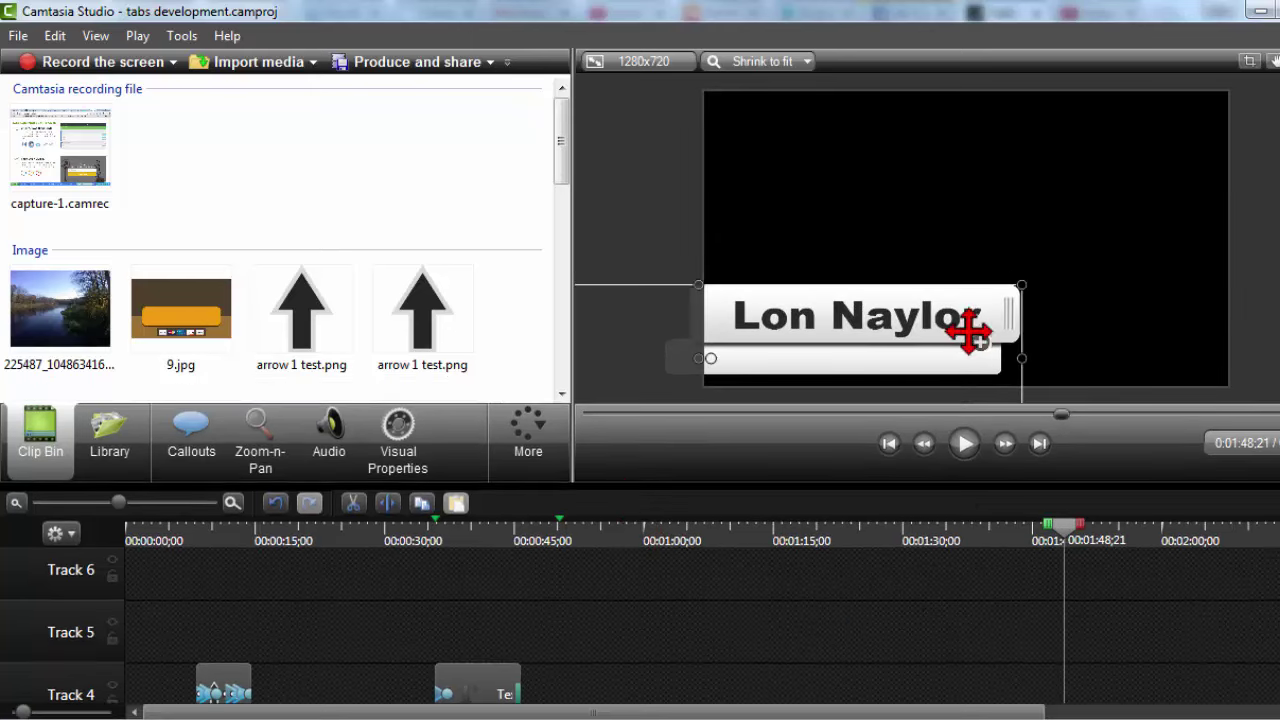
pyautogui.click(829, 538)
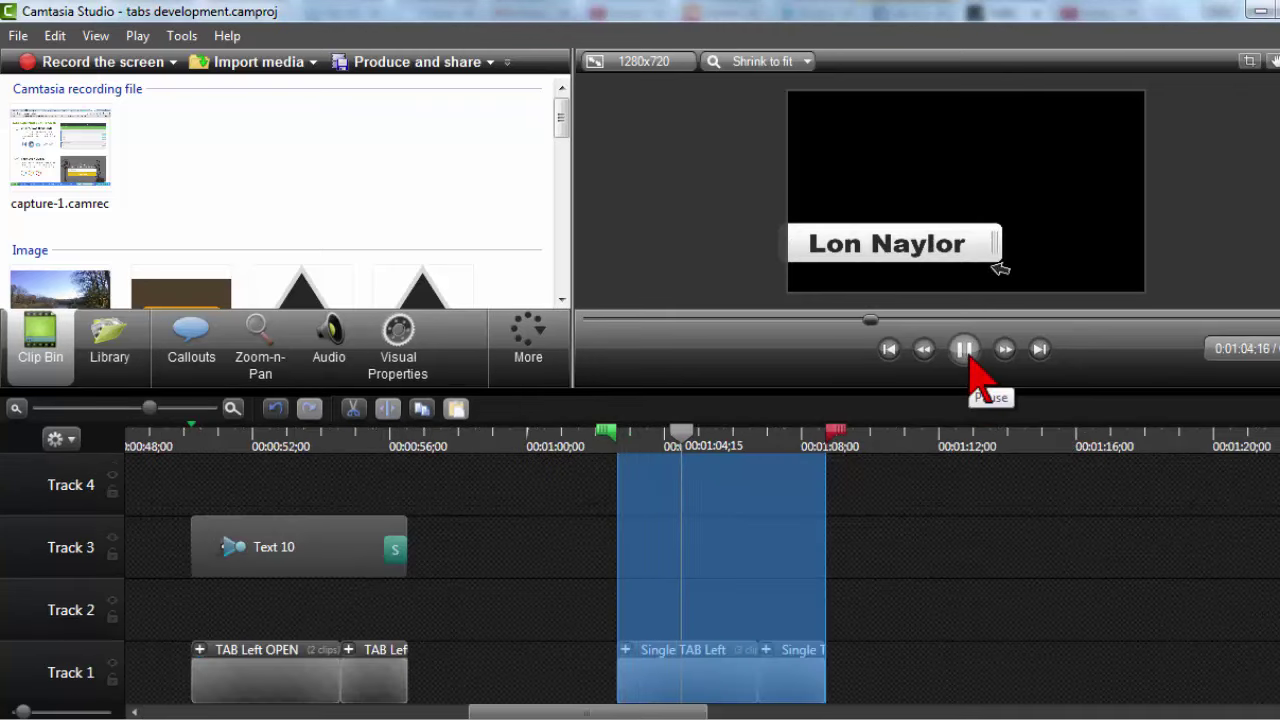
pyautogui.click(966, 355)
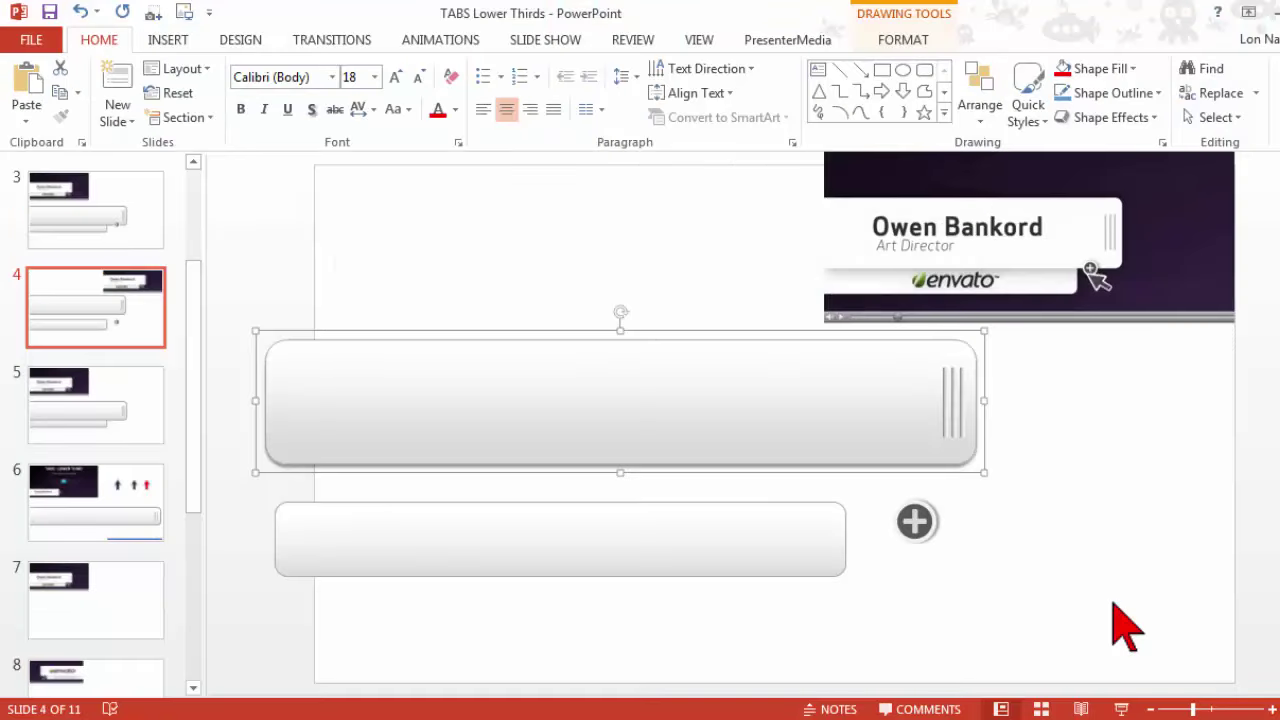
# Deselect the large tab bar on slide 4.
pyautogui.click(1076, 490)
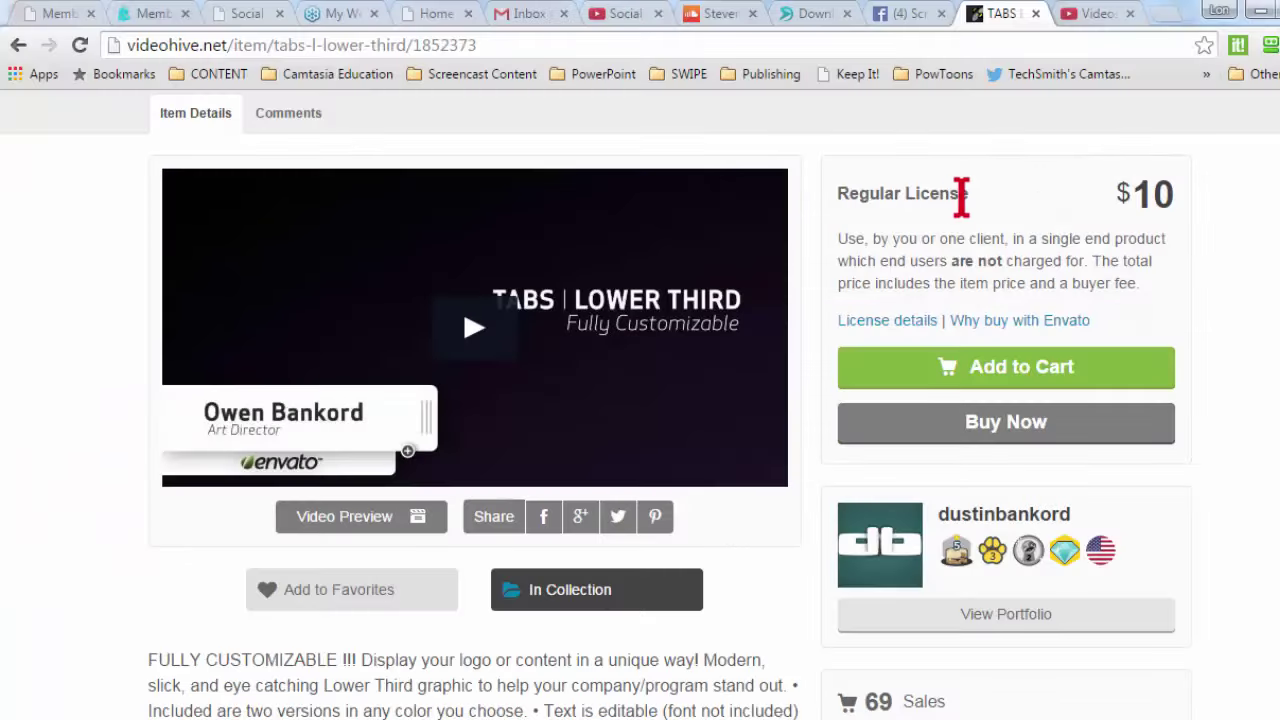
pyautogui.moveTo(925, 195); pyautogui.dragTo(837, 194)
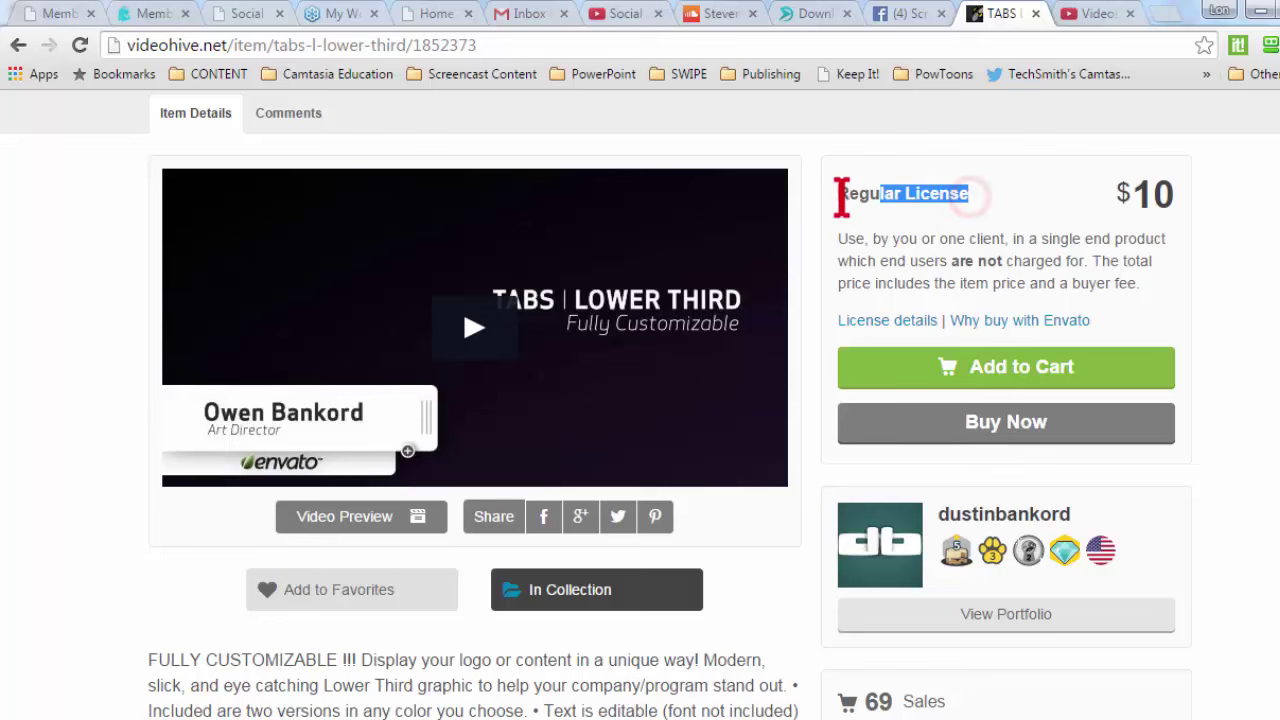
pyautogui.click(912, 258)
pyautogui.scroll(3, 640, 400)
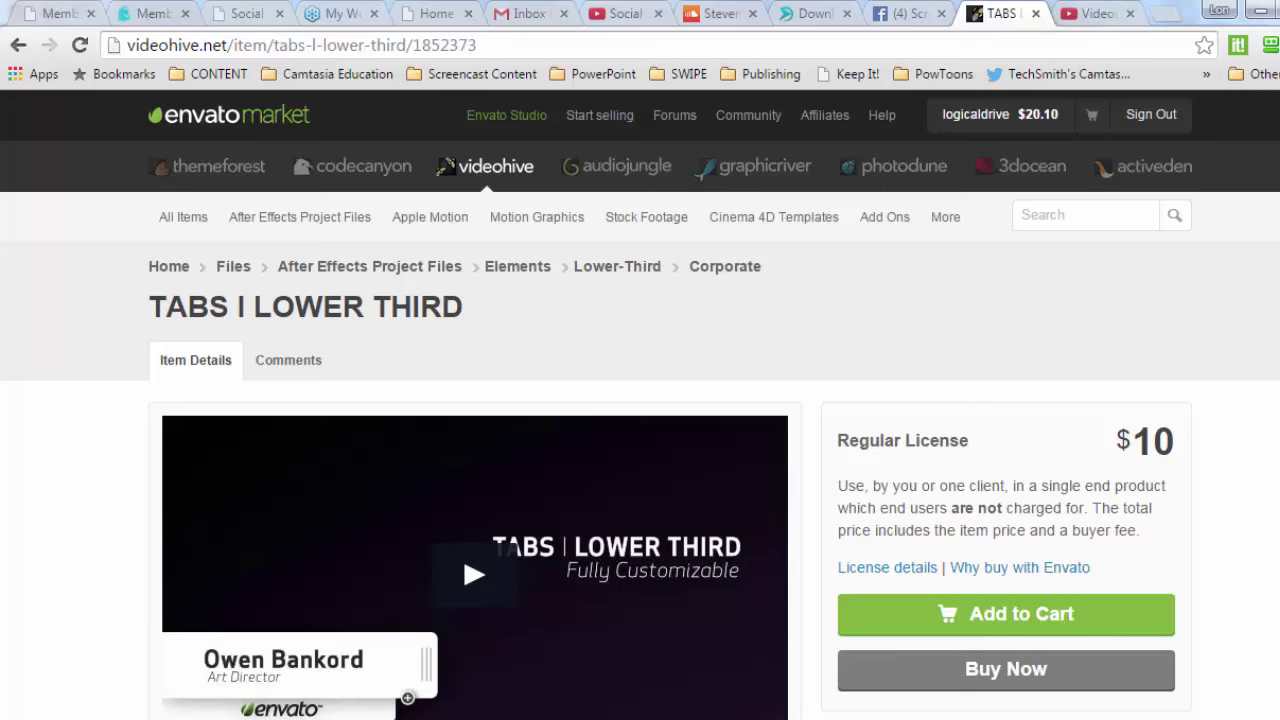
pyautogui.moveTo(440, 712)
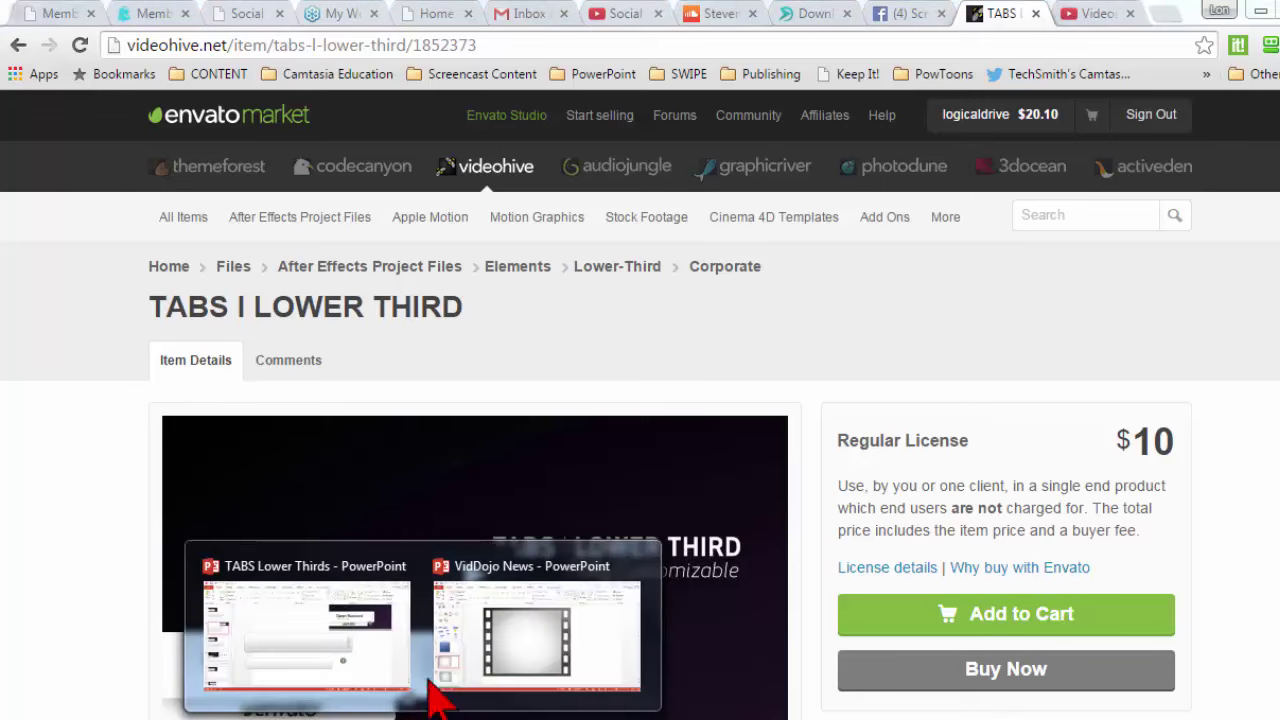
# On slide 4, select the large rounded tab bar and bring up its Drawing Tools Format shape styles.
pyautogui.click(380, 635)
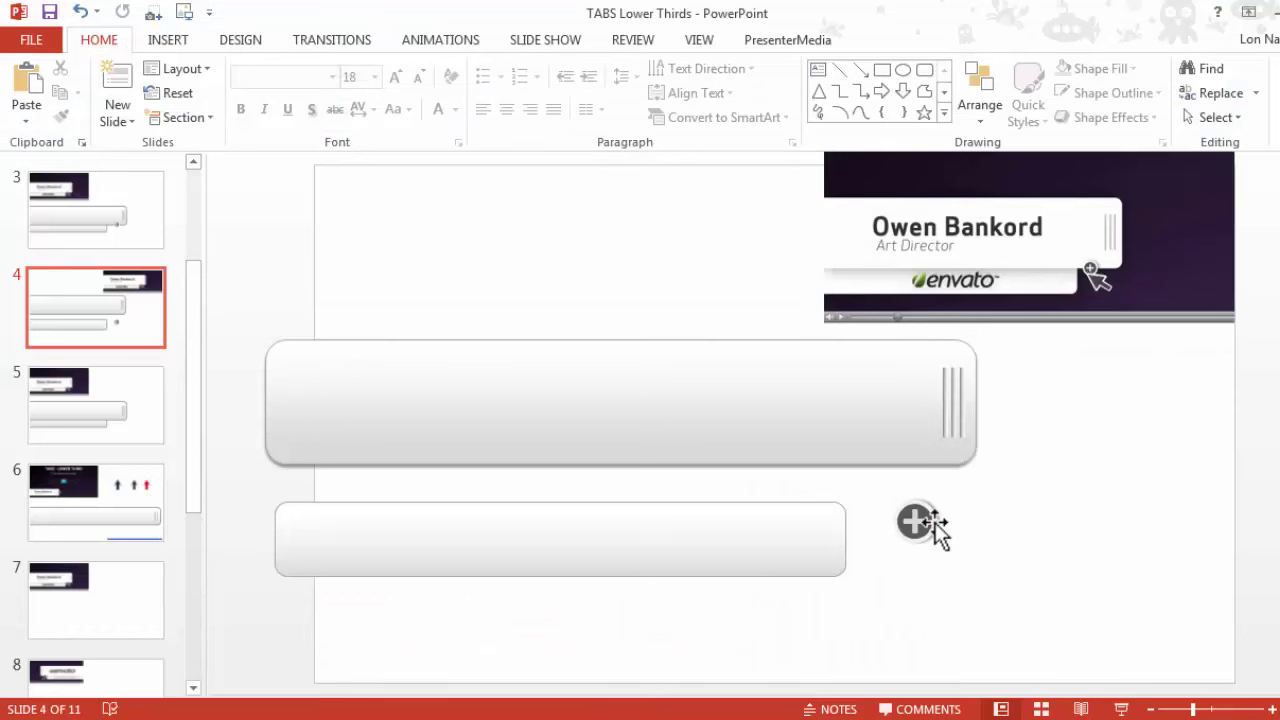
pyautogui.click(922, 520)
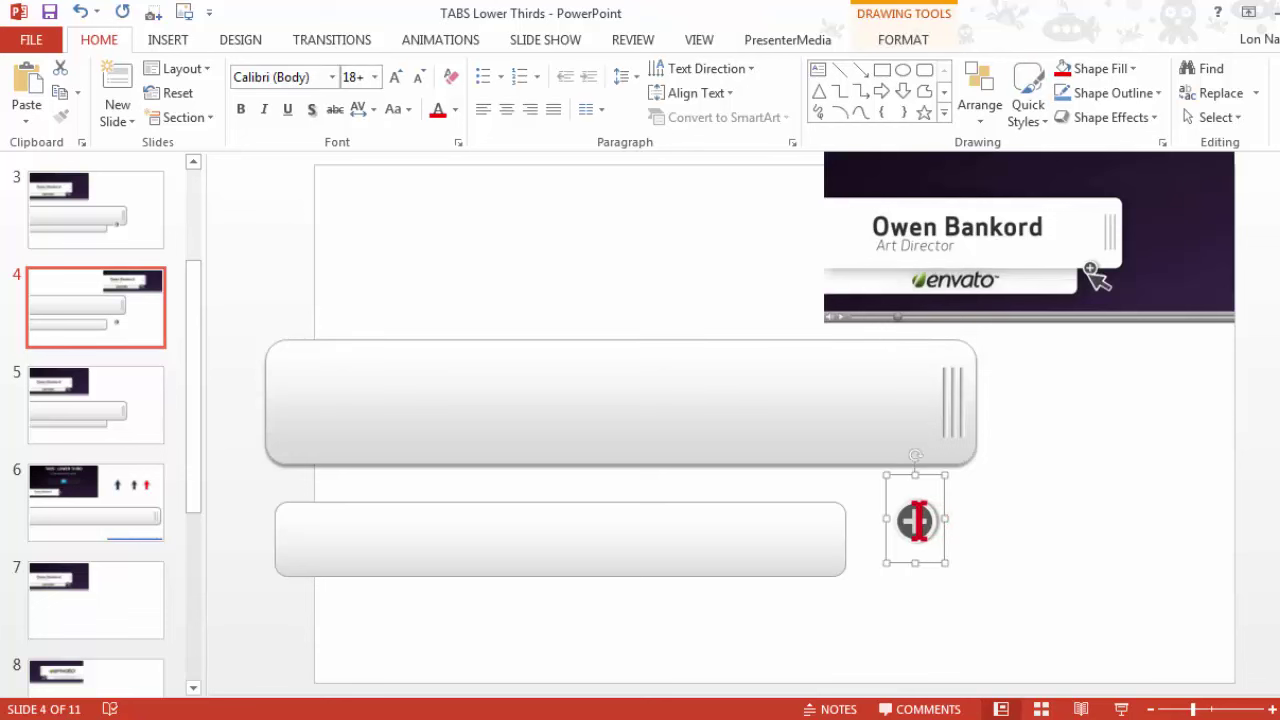
pyautogui.click(809, 430)
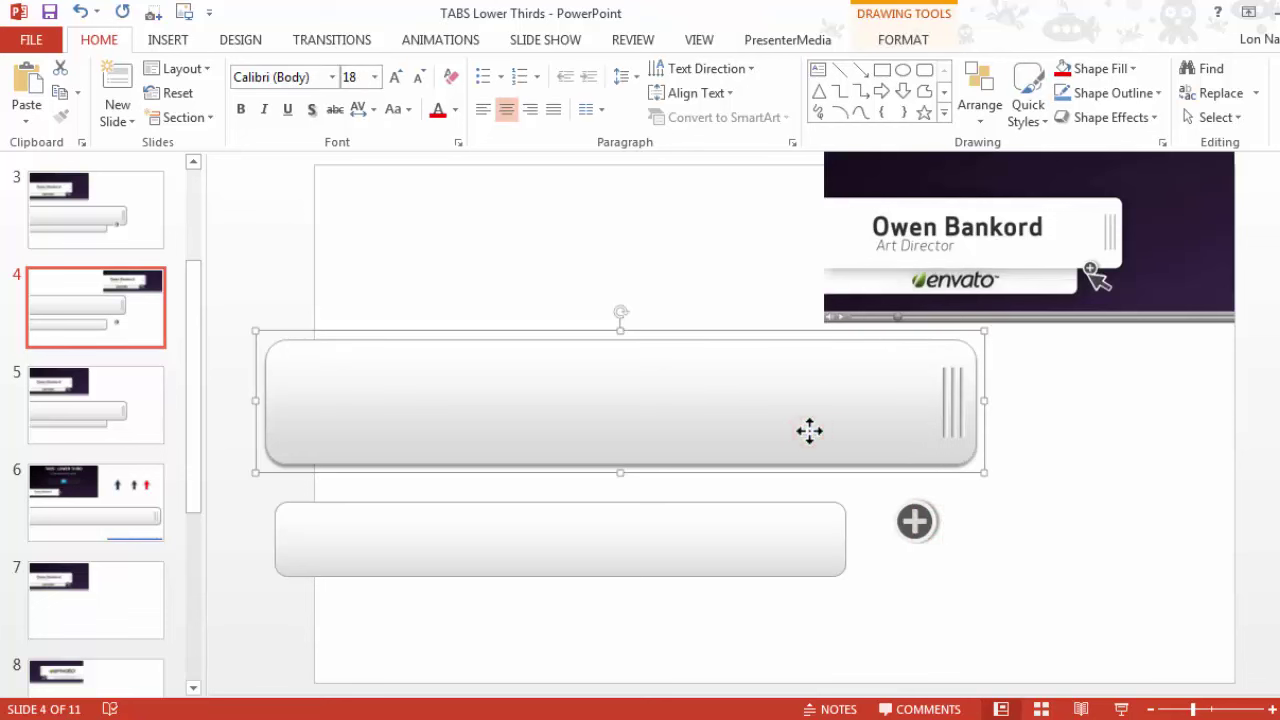
pyautogui.click(905, 40)
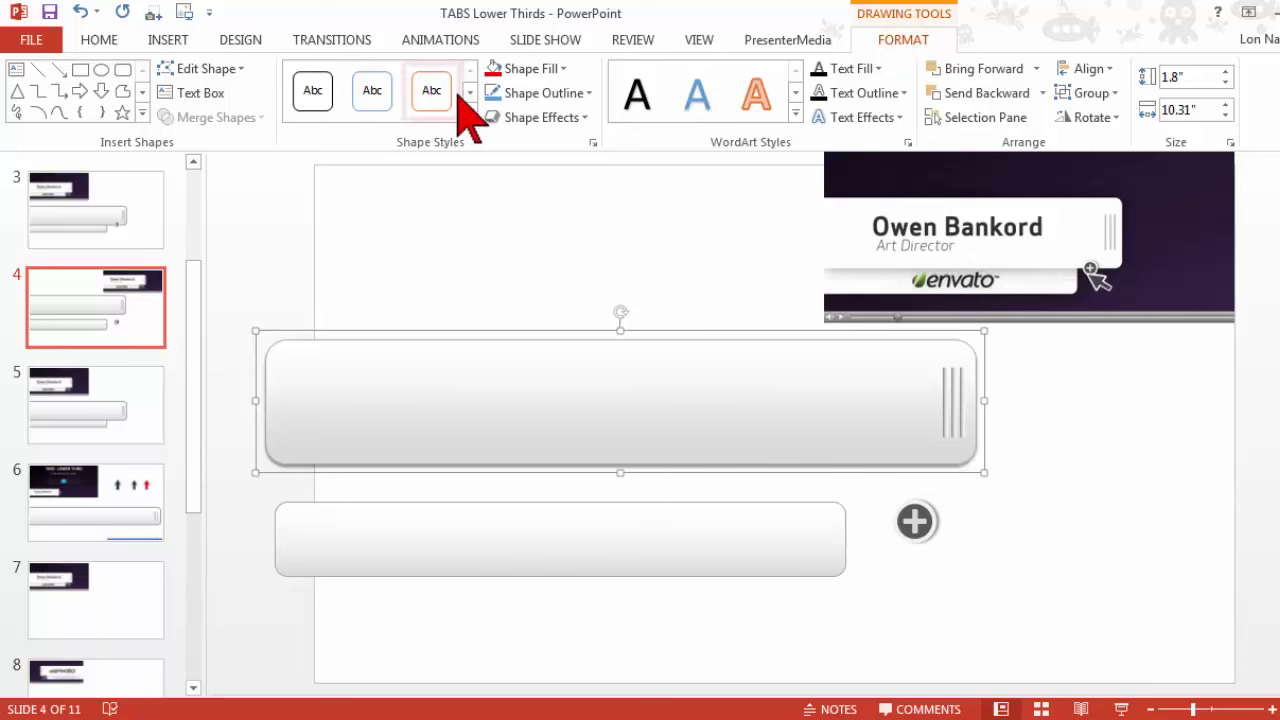